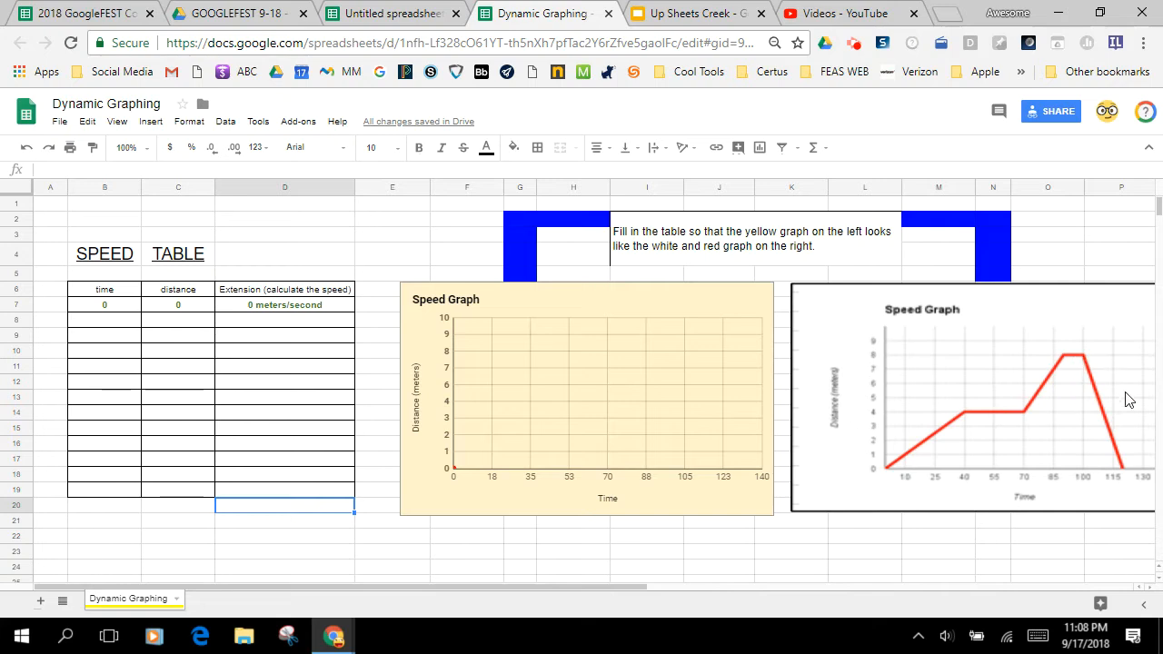
Fill the first empty row of the speed table with time 10 and distance 5.
left_click(110, 323)
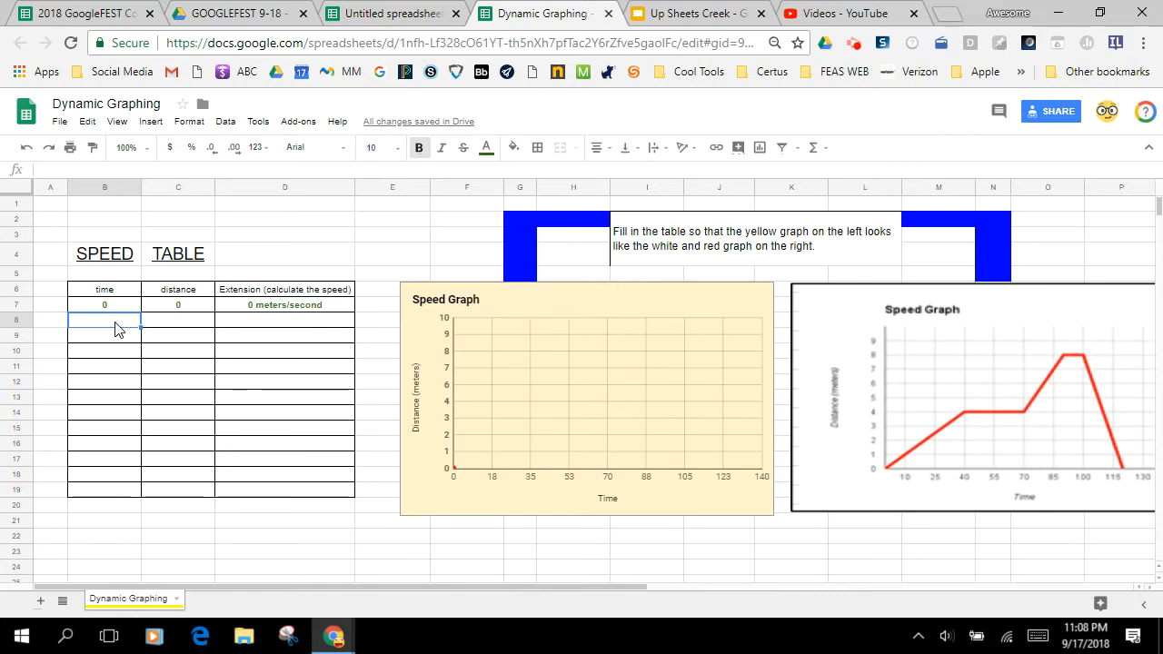
type("10")
left_click(172, 322)
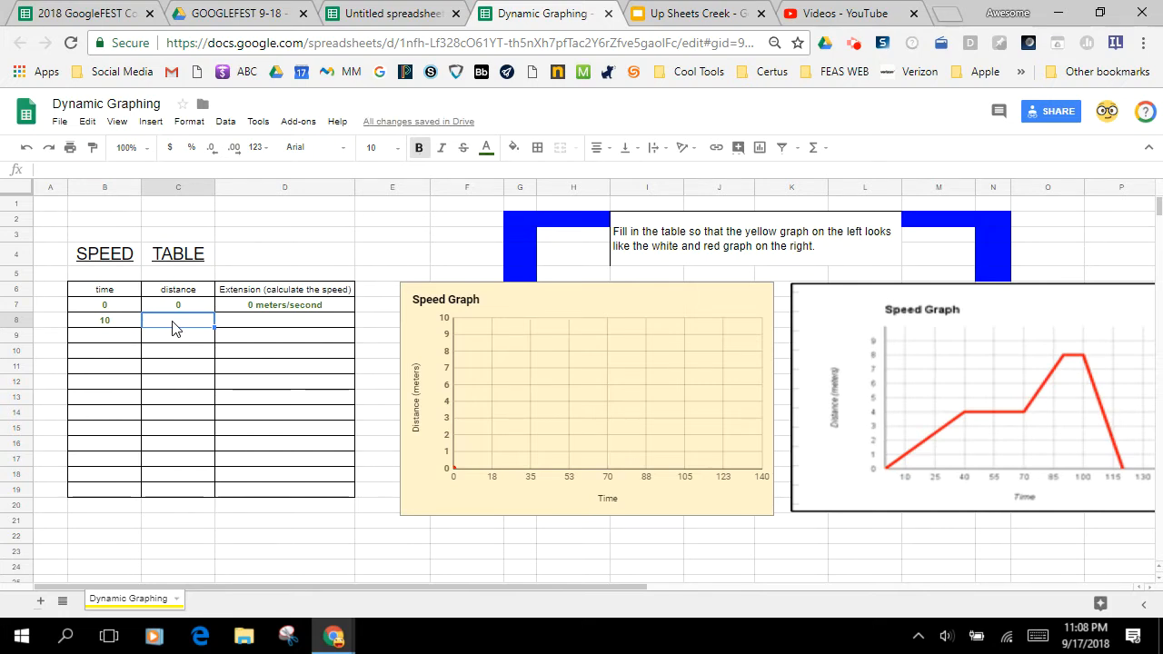
type("5")
key("Return")
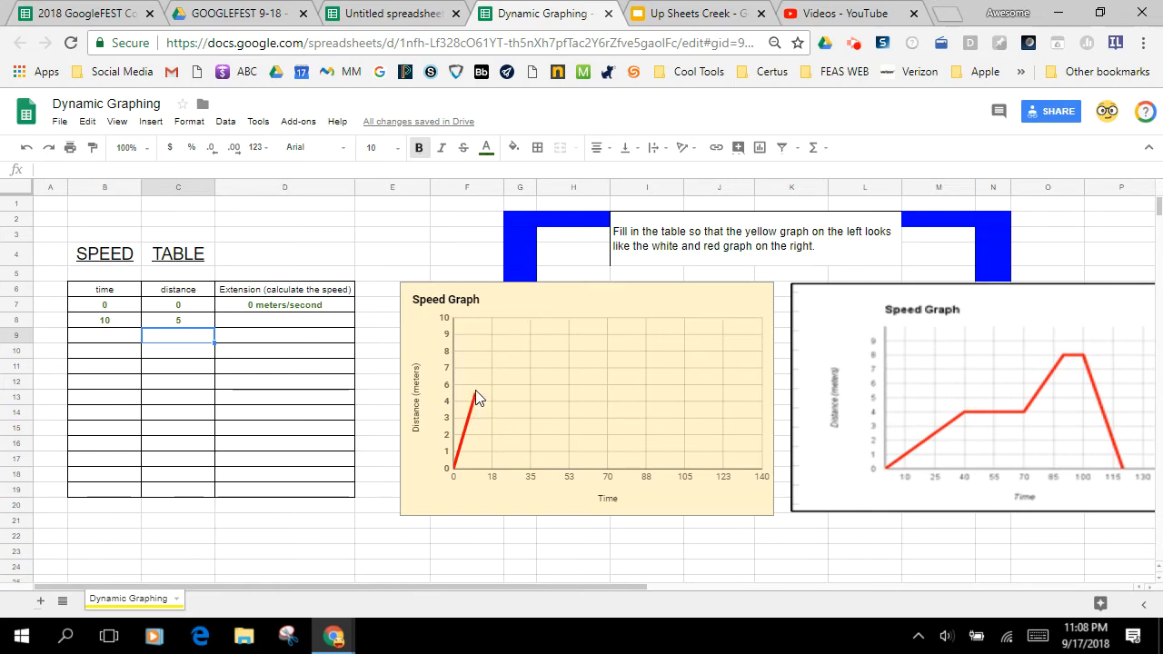
Add time 20 and distance 7 in row 9 of the speed table.
left_click(123, 338)
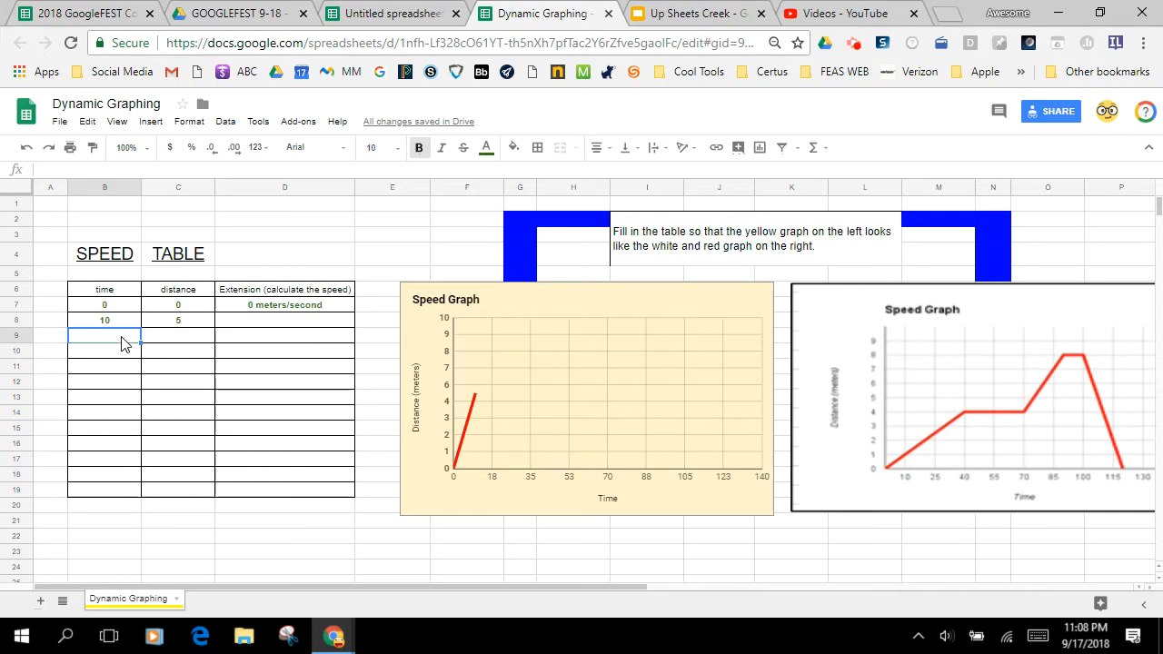
type("20")
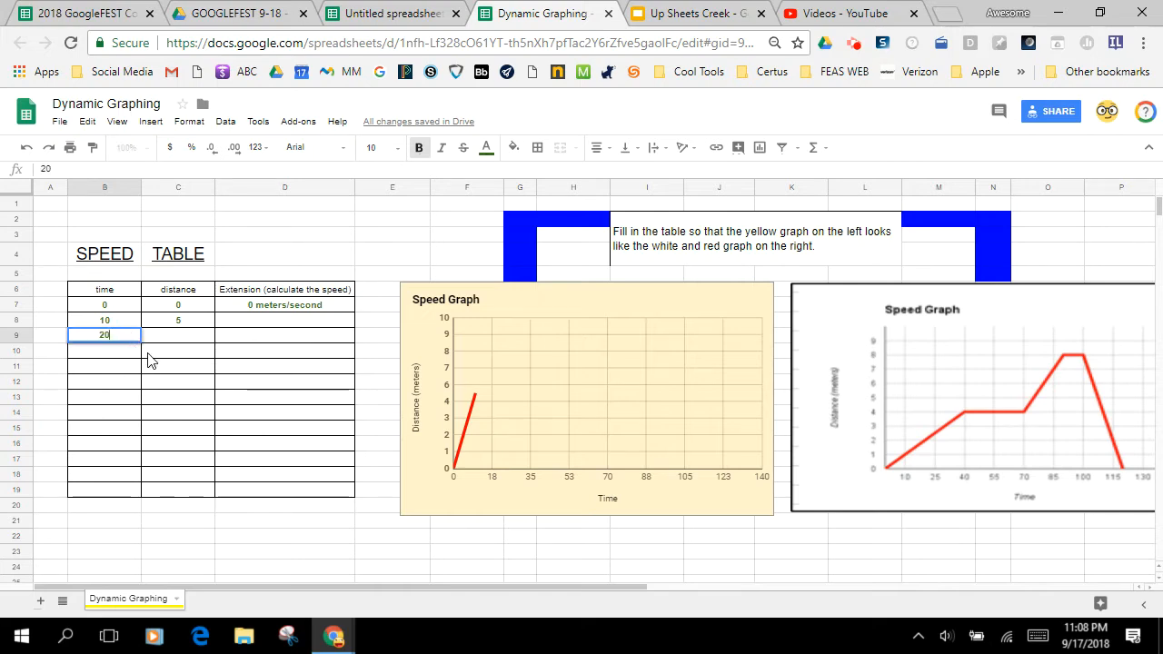
left_click(180, 338)
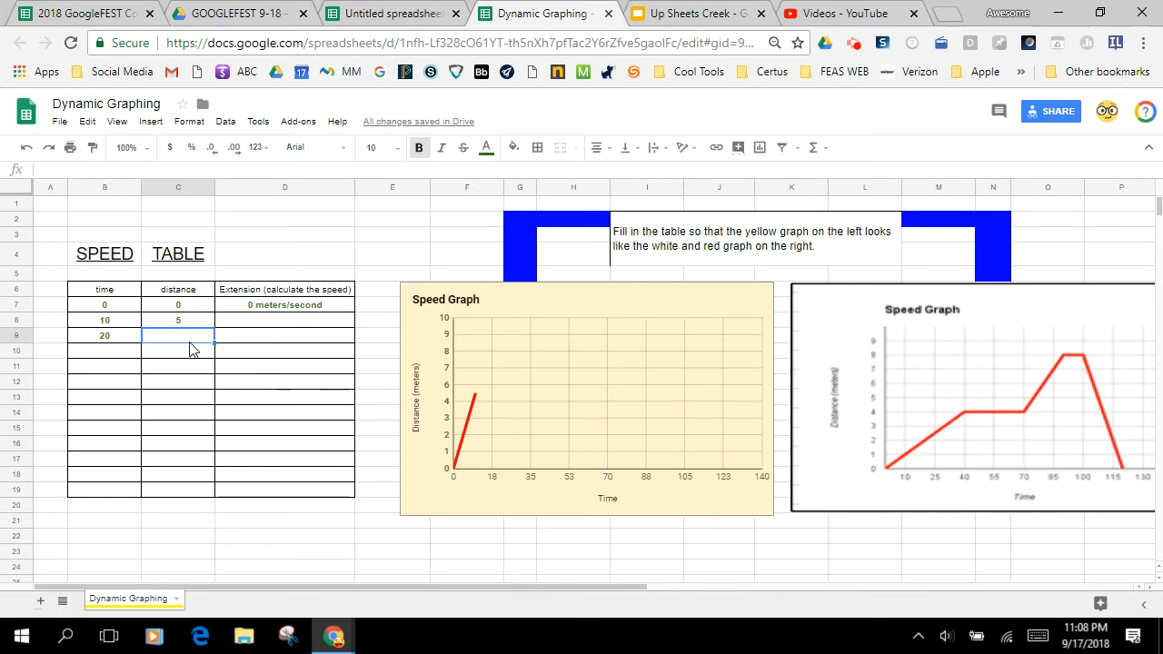
type("7")
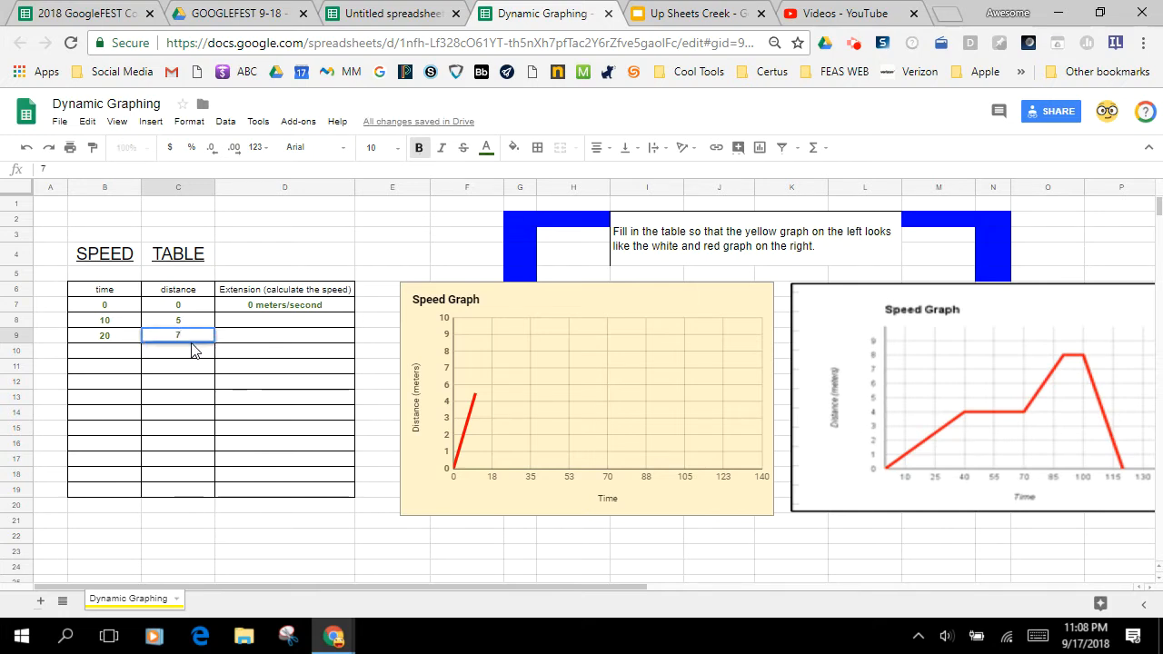
key("Return")
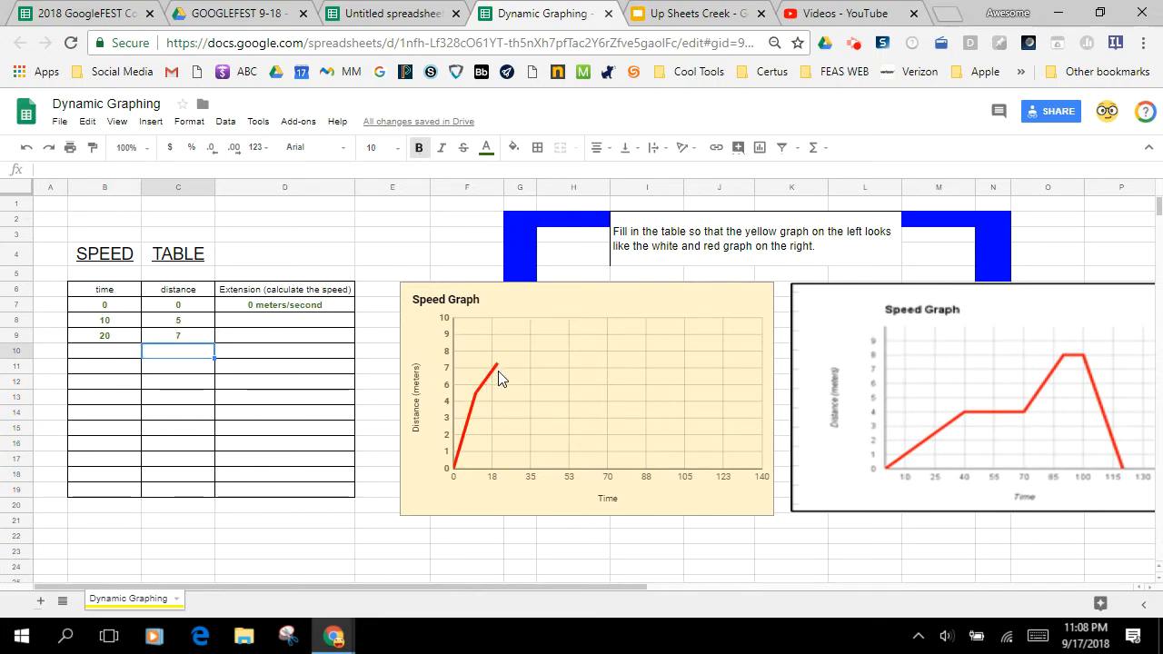
Add time 30 and distance 8 in row 10 of the speed table.
left_click(97, 353)
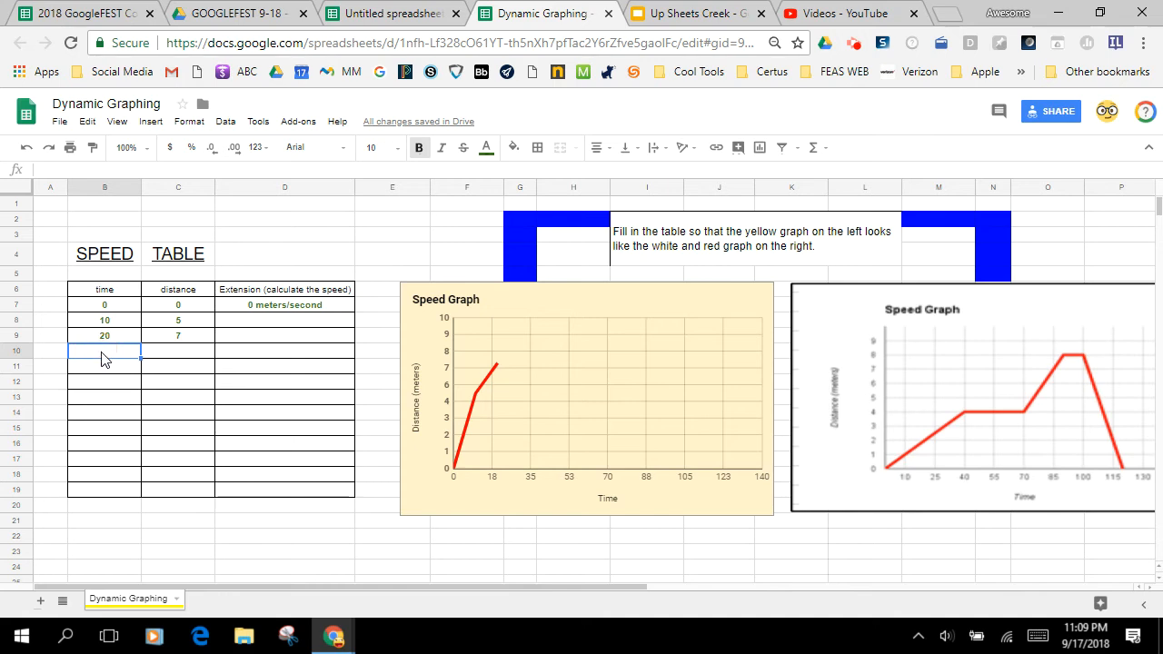
type("30")
left_click(177, 355)
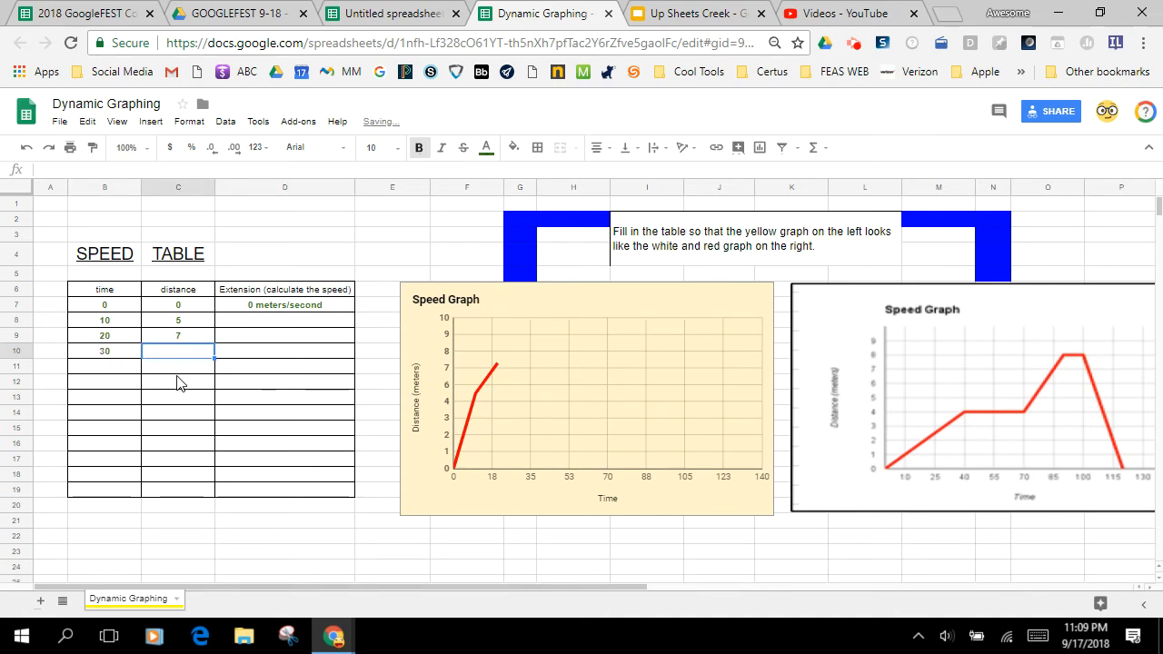
type("8")
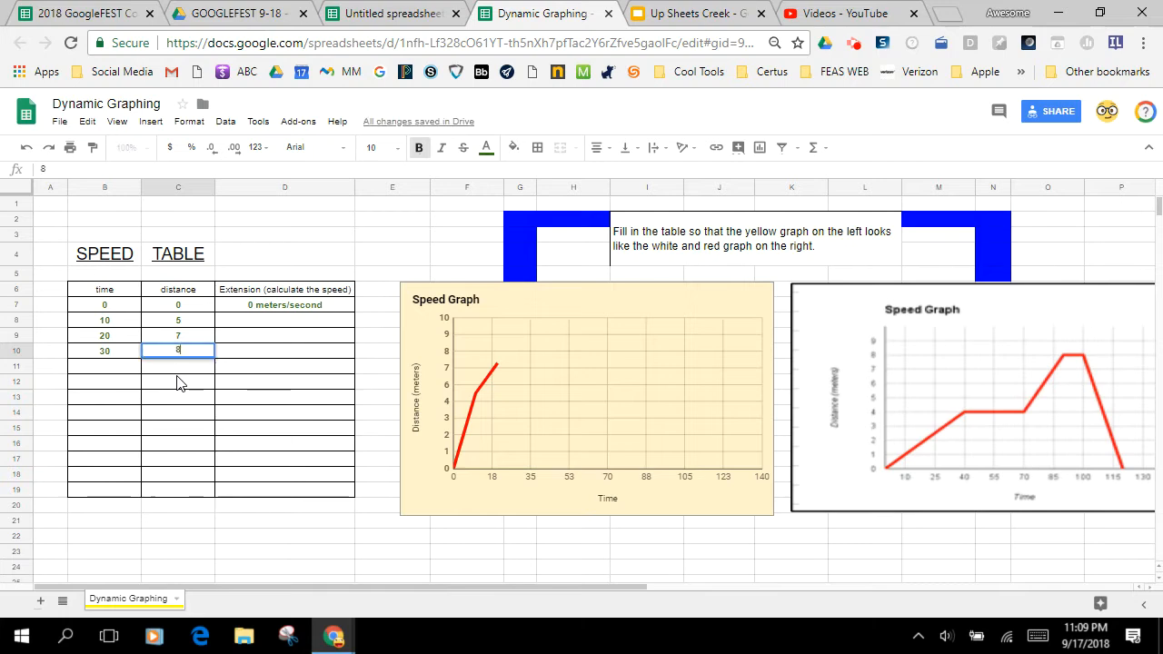
key("Return")
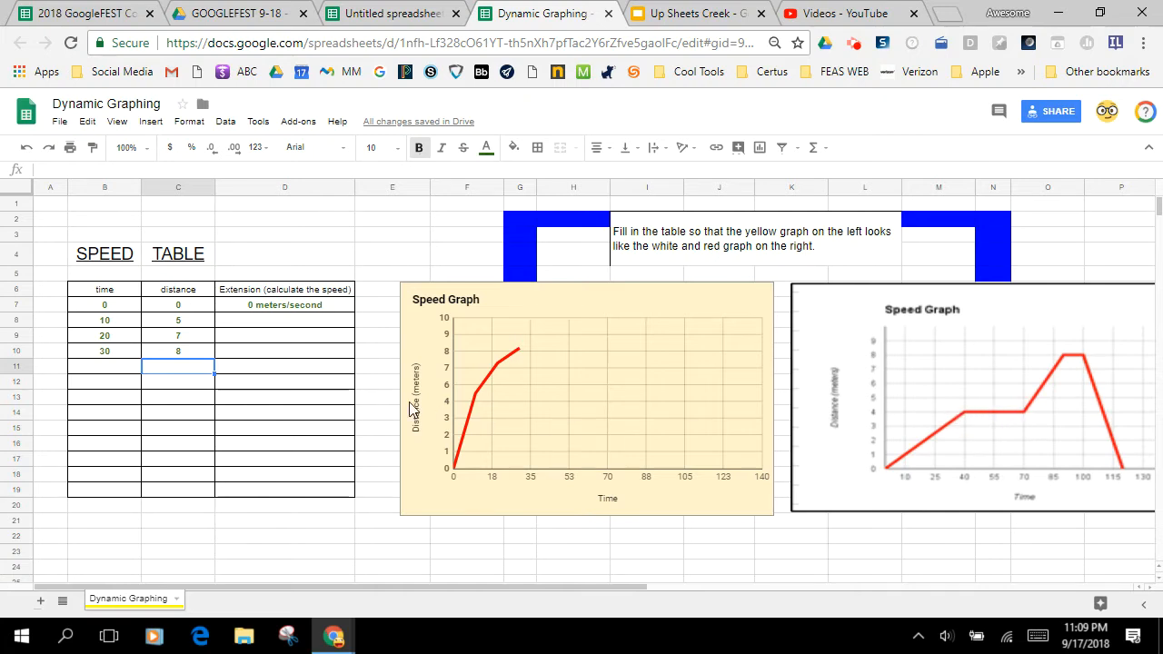
Add time 40 and distance 8 in row 11 of the speed table.
left_click(107, 370)
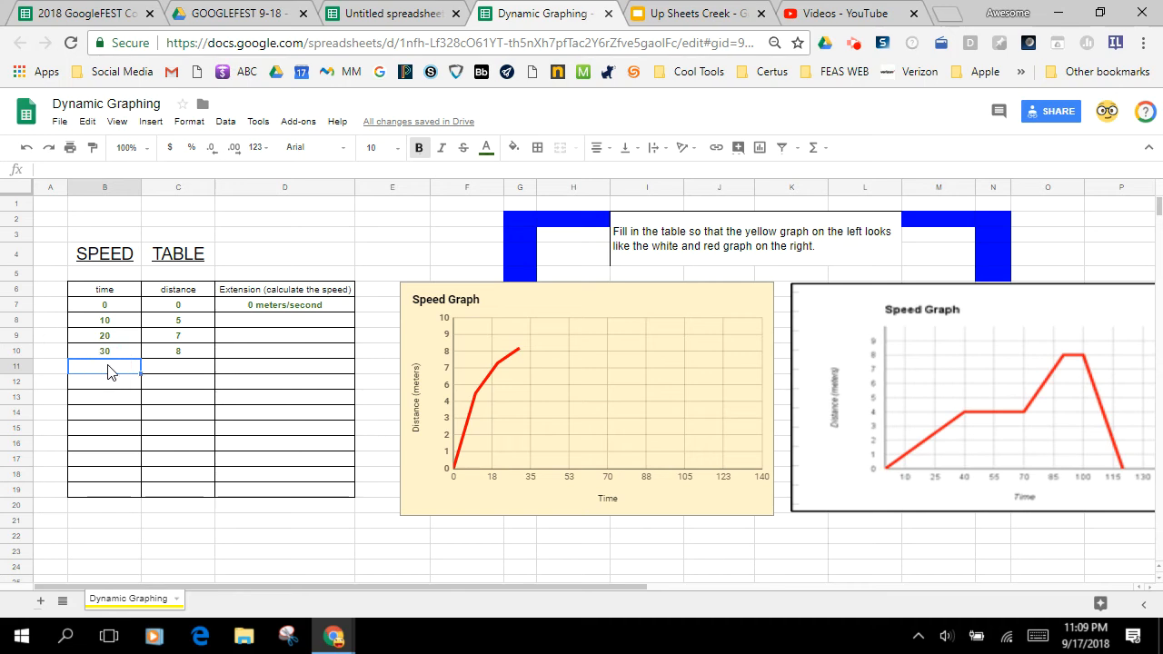
type("40")
left_click(178, 371)
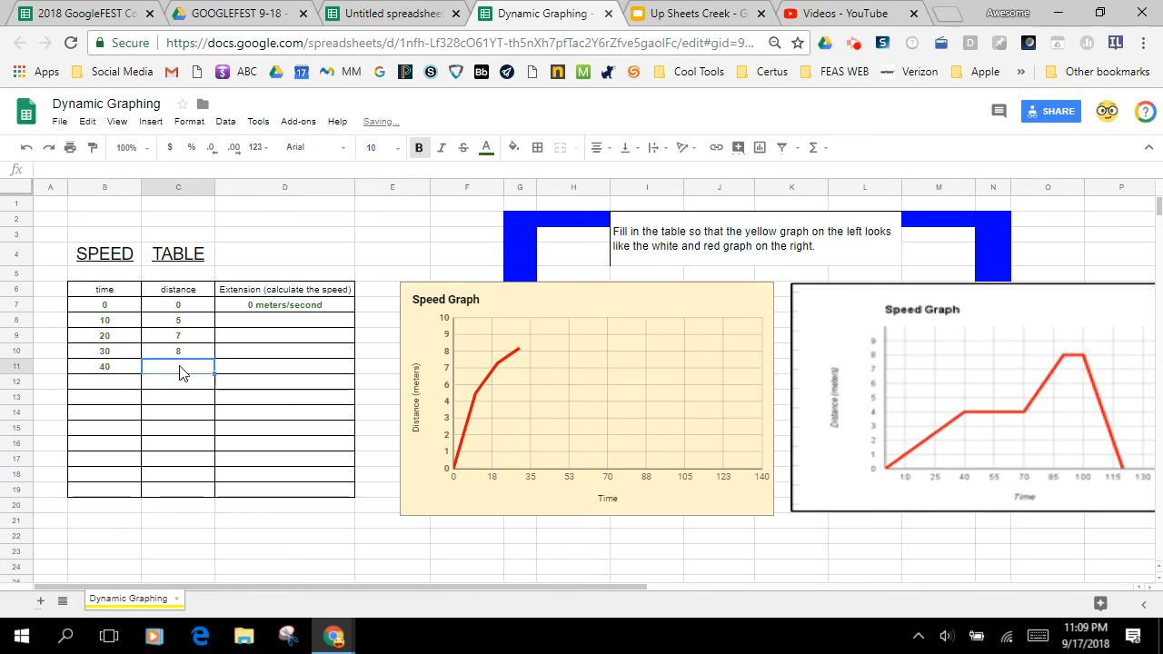
type("8")
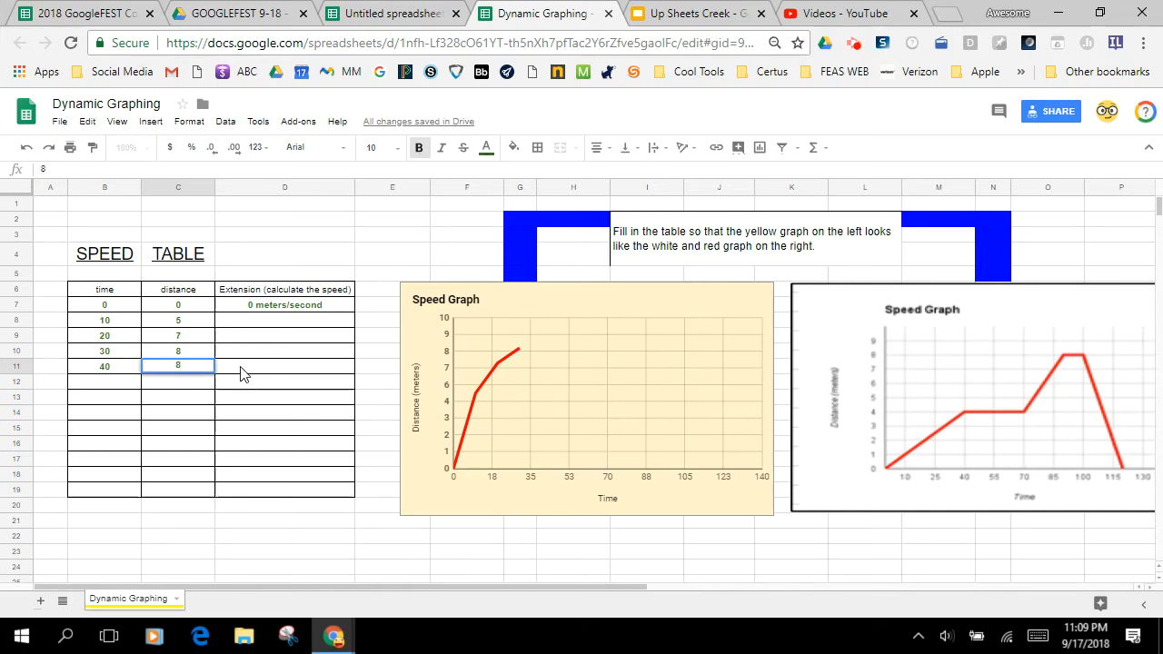
left_click(244, 368)
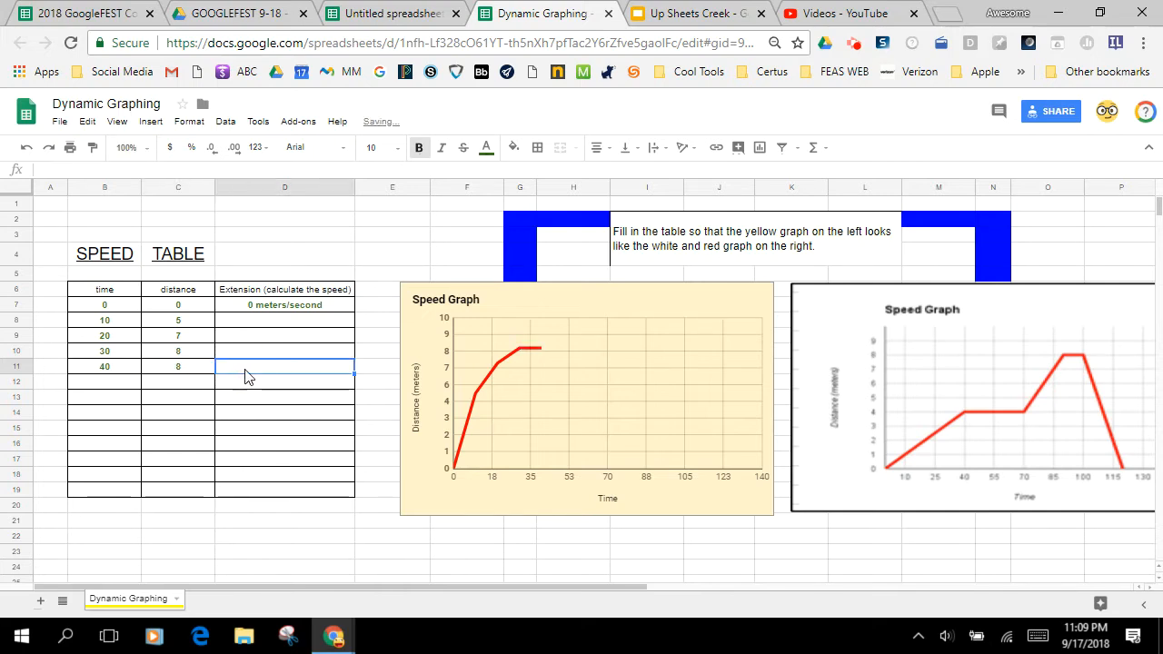
Change the time in row 11 of the speed table to 50.
left_click(117, 369)
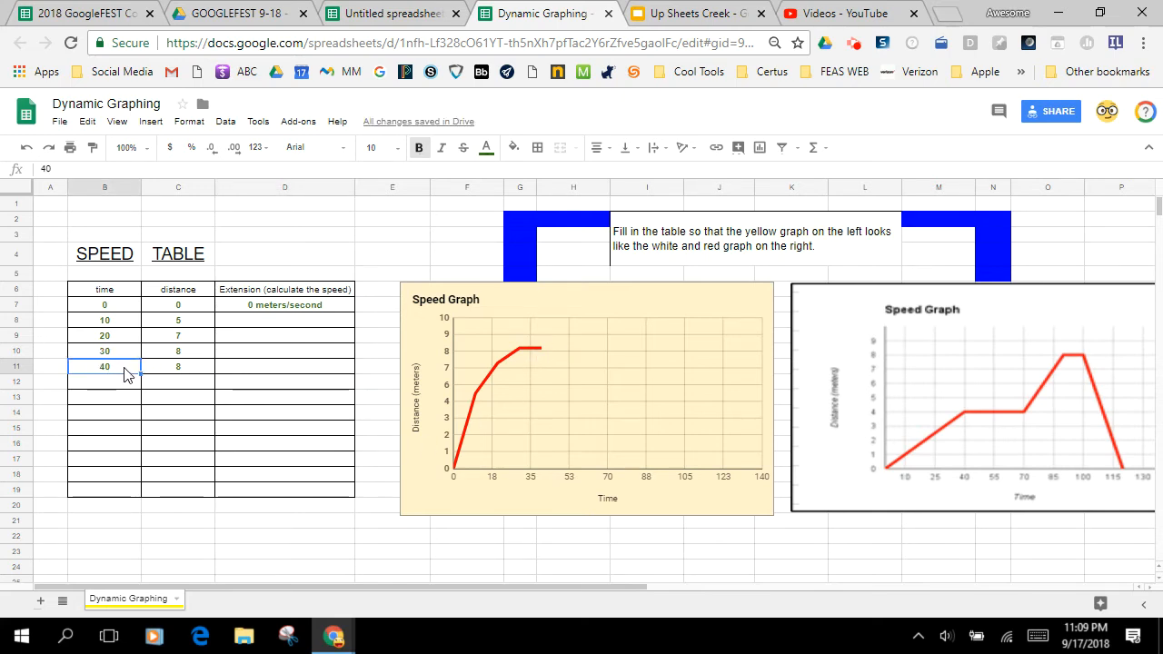
type("5")
key("Return")
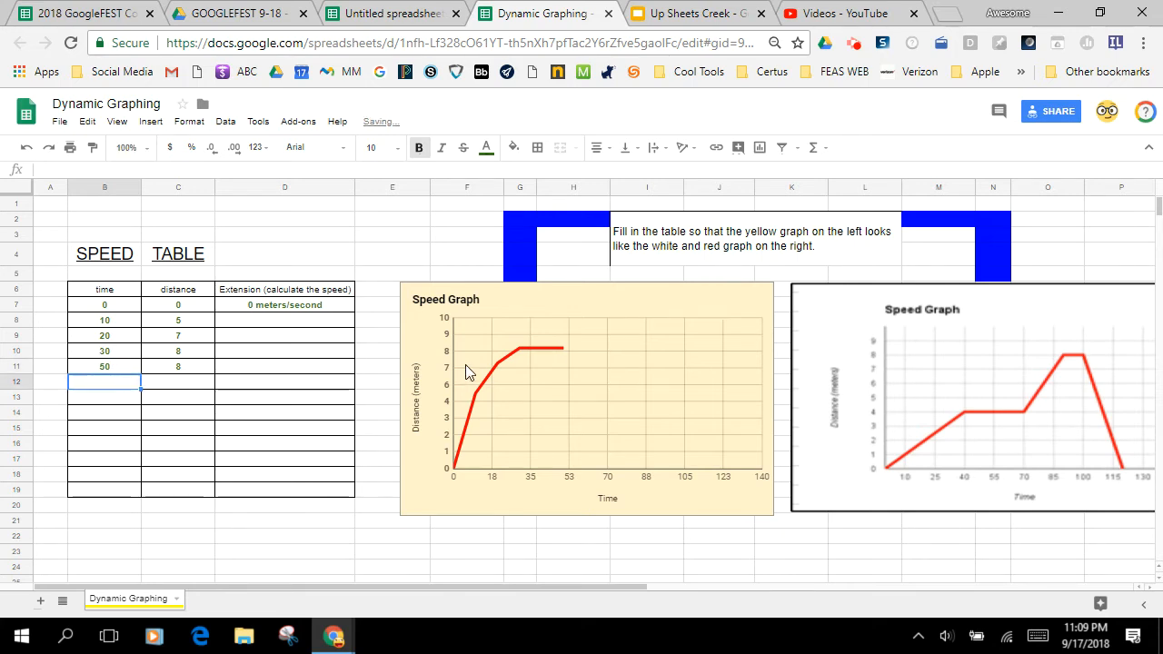
Set the time in row 11 of the speed table to 80.
left_click(126, 370)
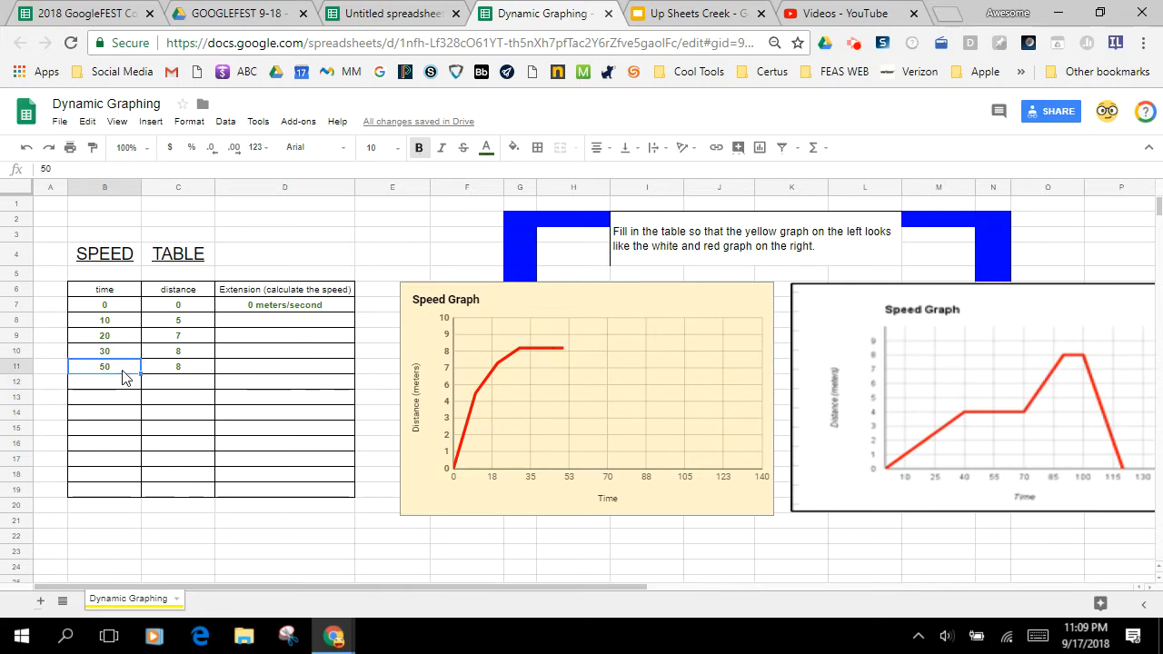
type("80")
key("Return")
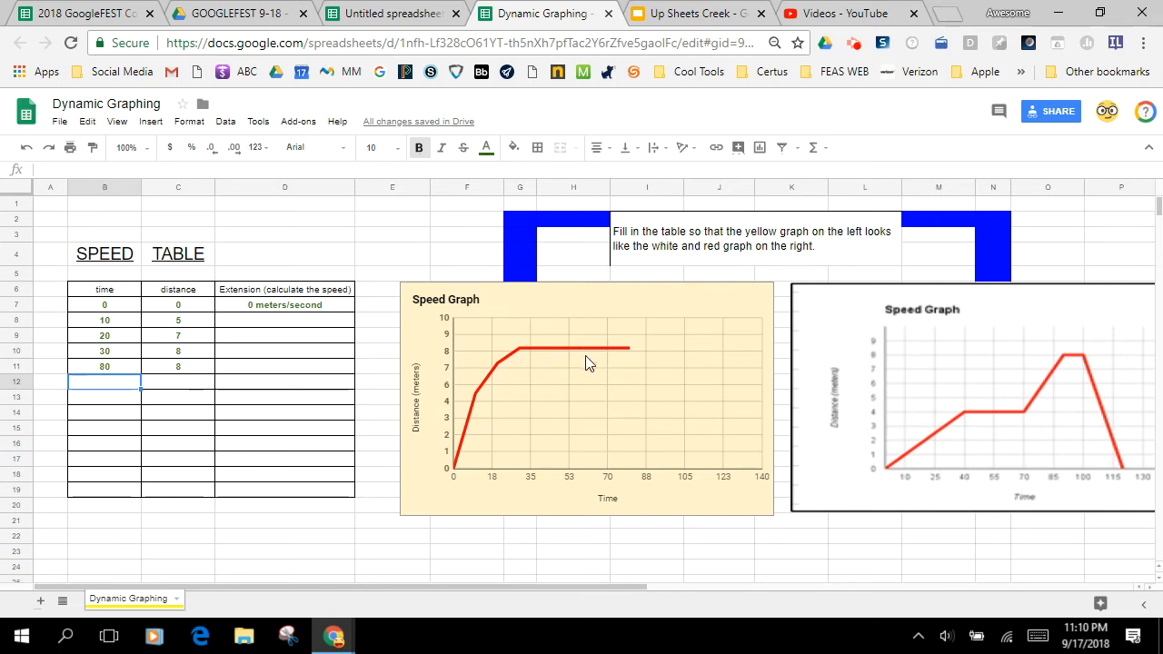
Switch to the untitled spreadsheet and enter the headers "day" in C4 and "temp" in D4.
left_click(382, 14)
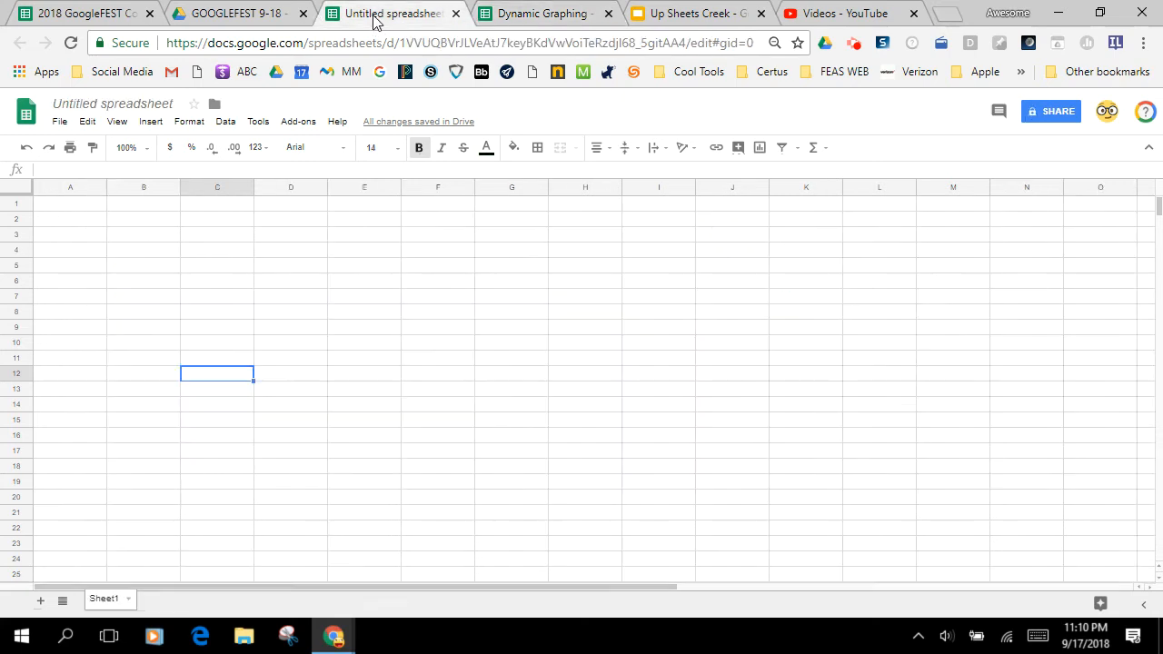
left_click(204, 255)
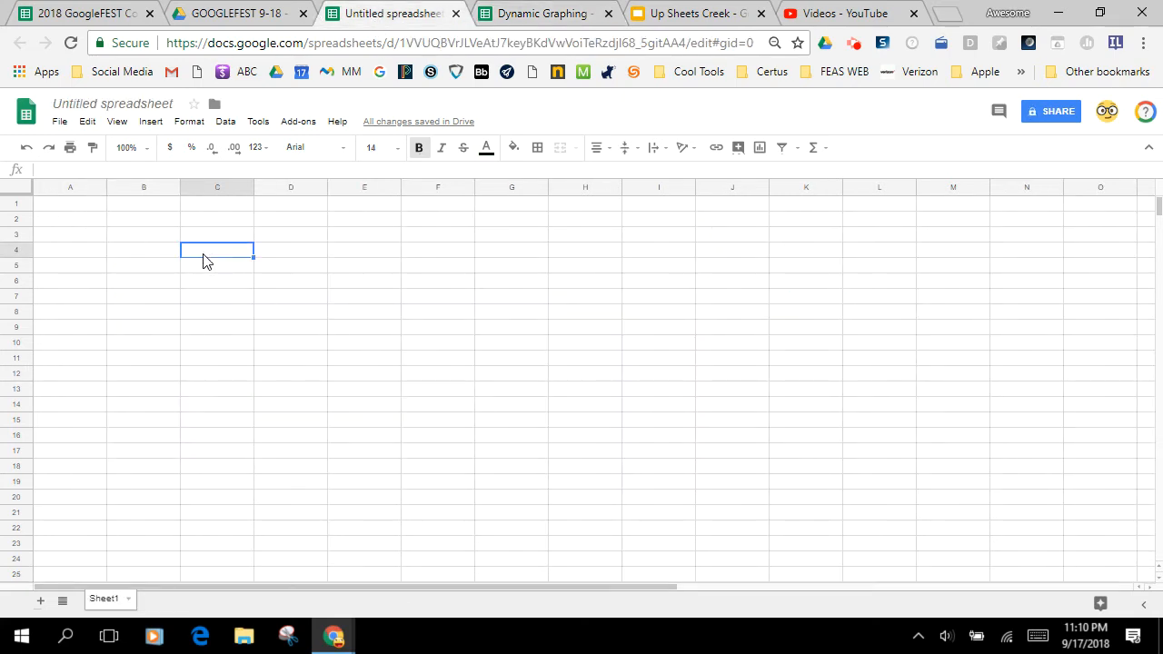
type("day")
key("Tab")
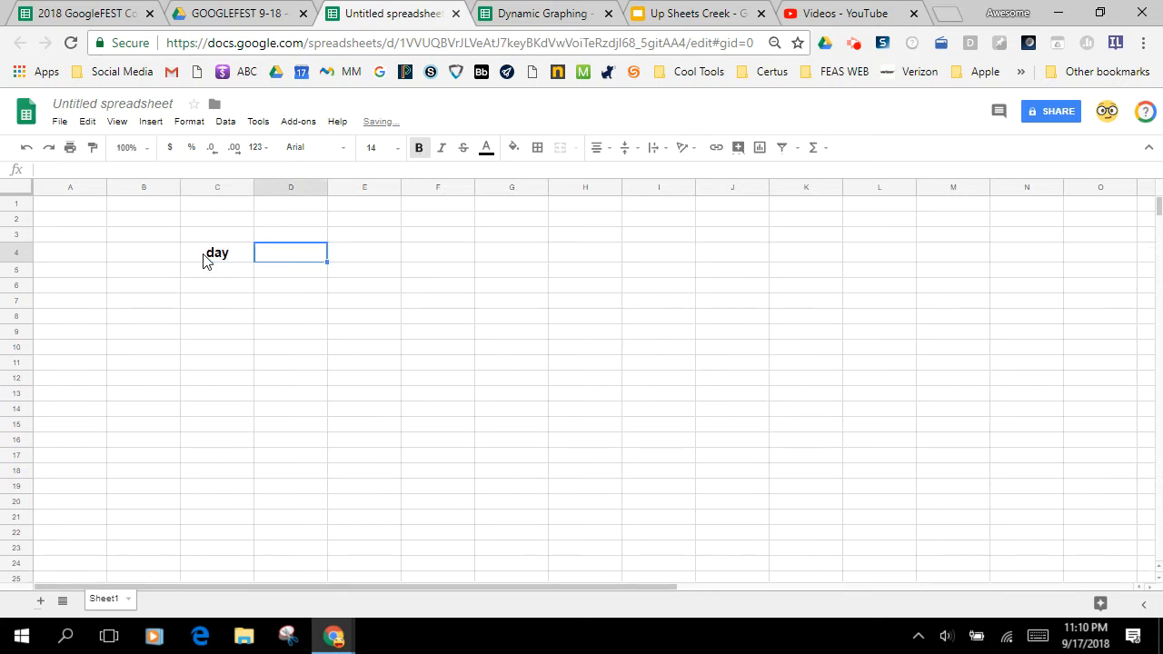
type("temp")
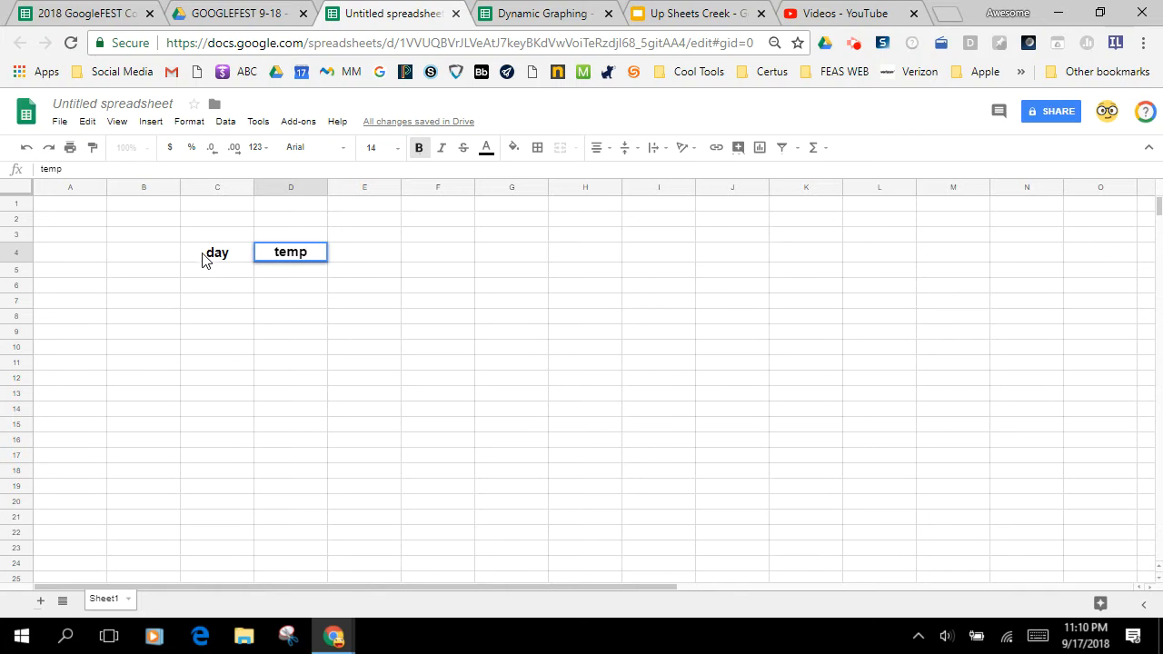
key("Return")
Apply all borders to the range C4:D9 to frame the day and temp table.
left_click_drag(203, 255, 282, 342)
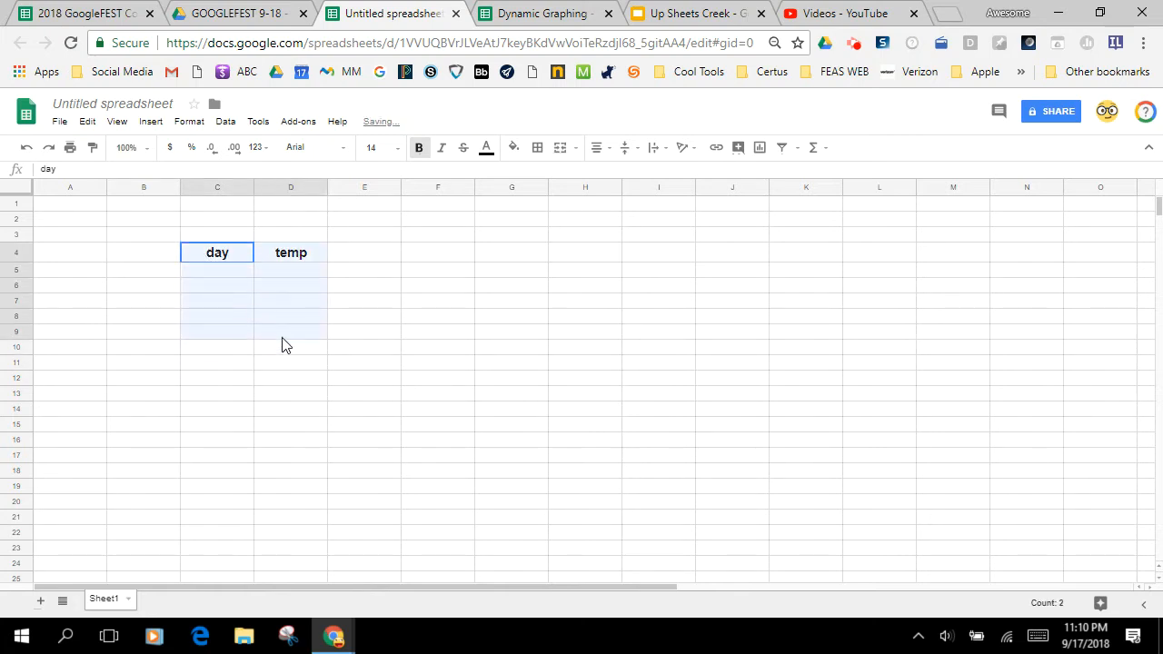
left_click(538, 148)
left_click(542, 179)
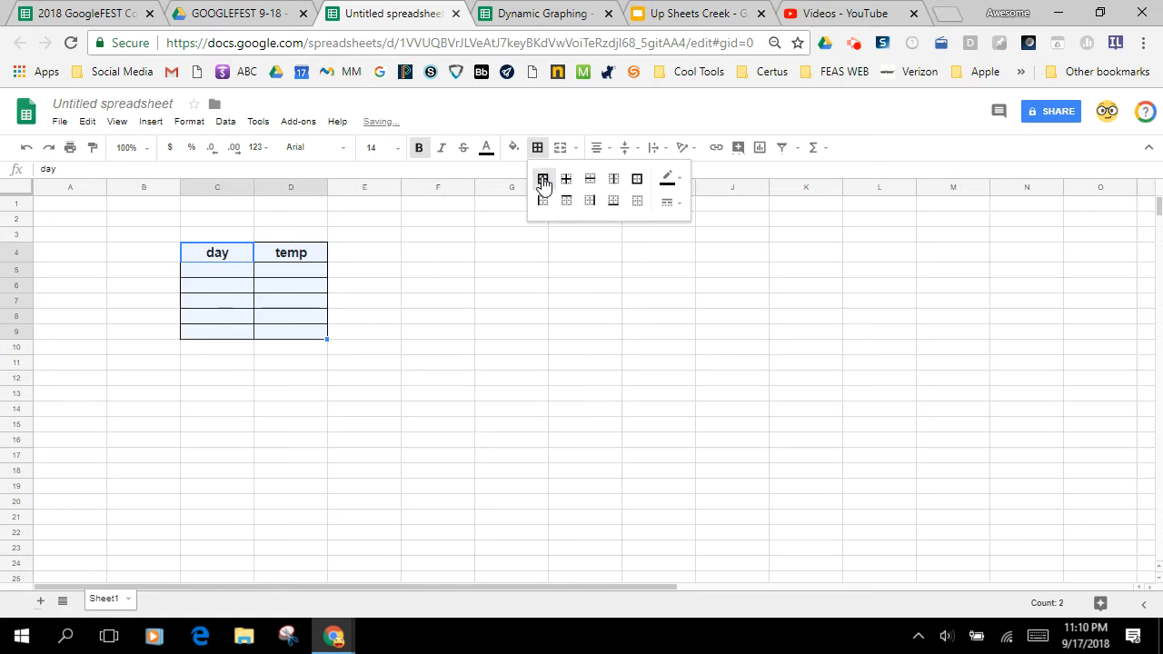
left_click(462, 398)
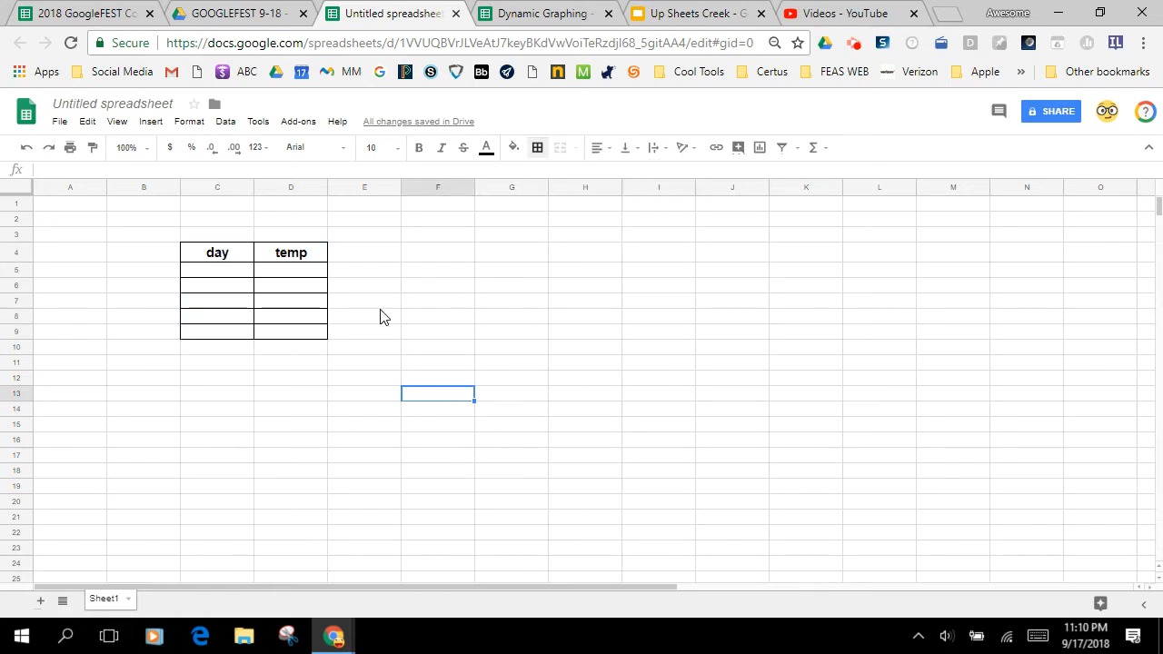
Number the days 1 through 5 down the day column in C5:C9.
left_click(246, 277)
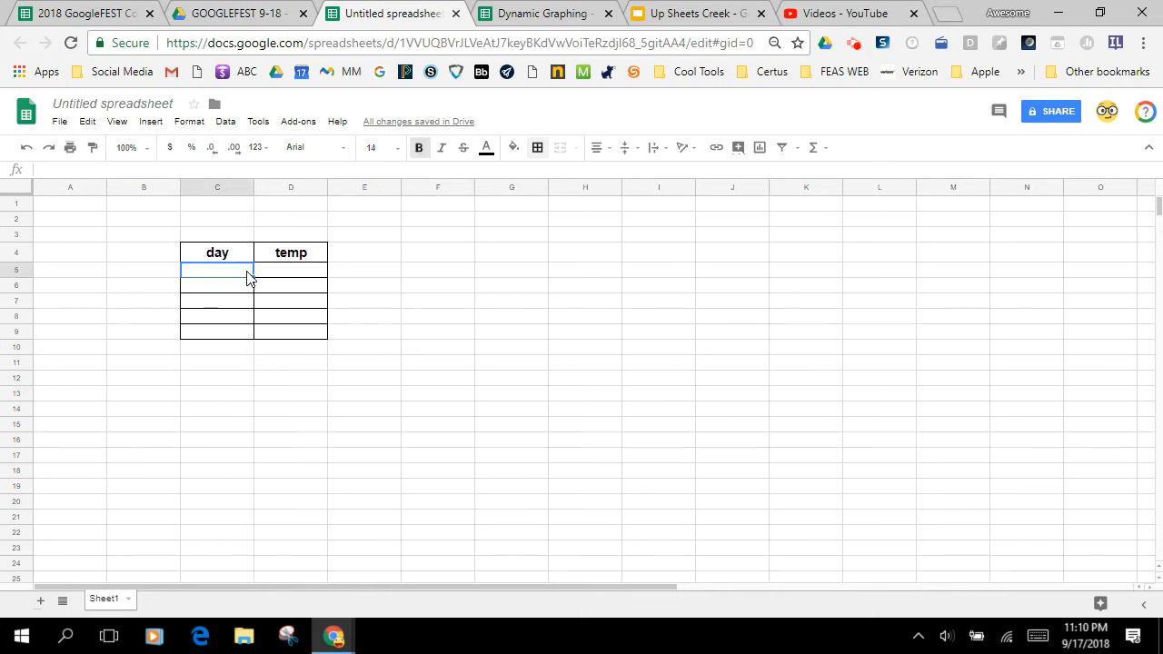
type("1")
key("Return")
type("2")
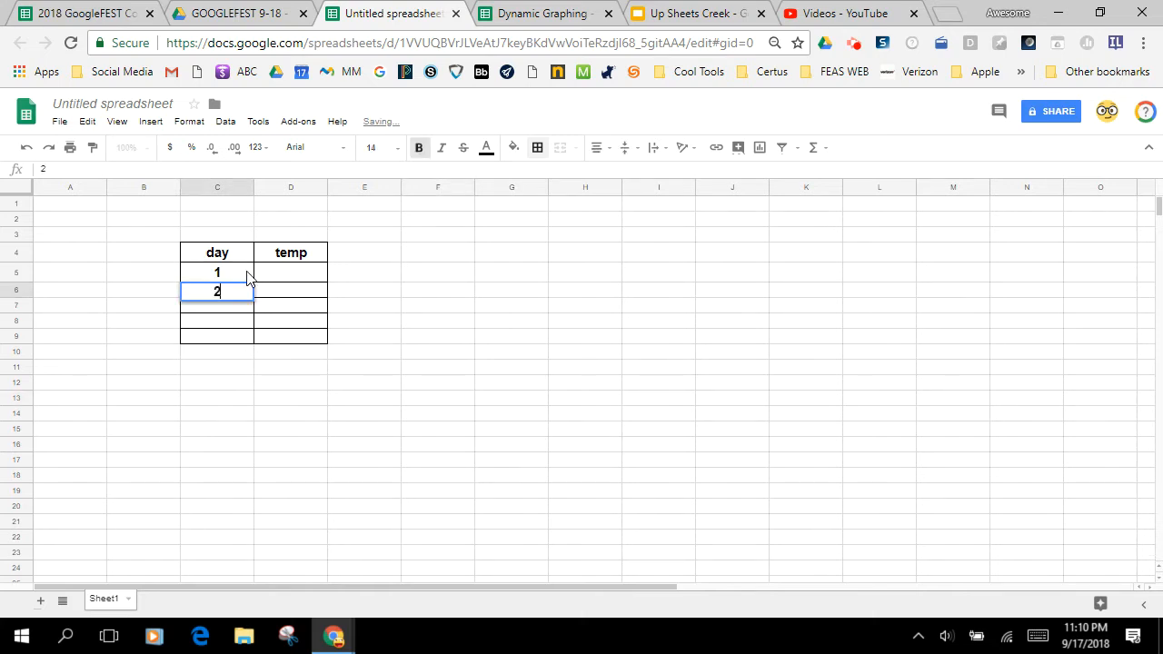
key("Return")
type("3")
key("Return")
type("4")
key("Return")
type("5")
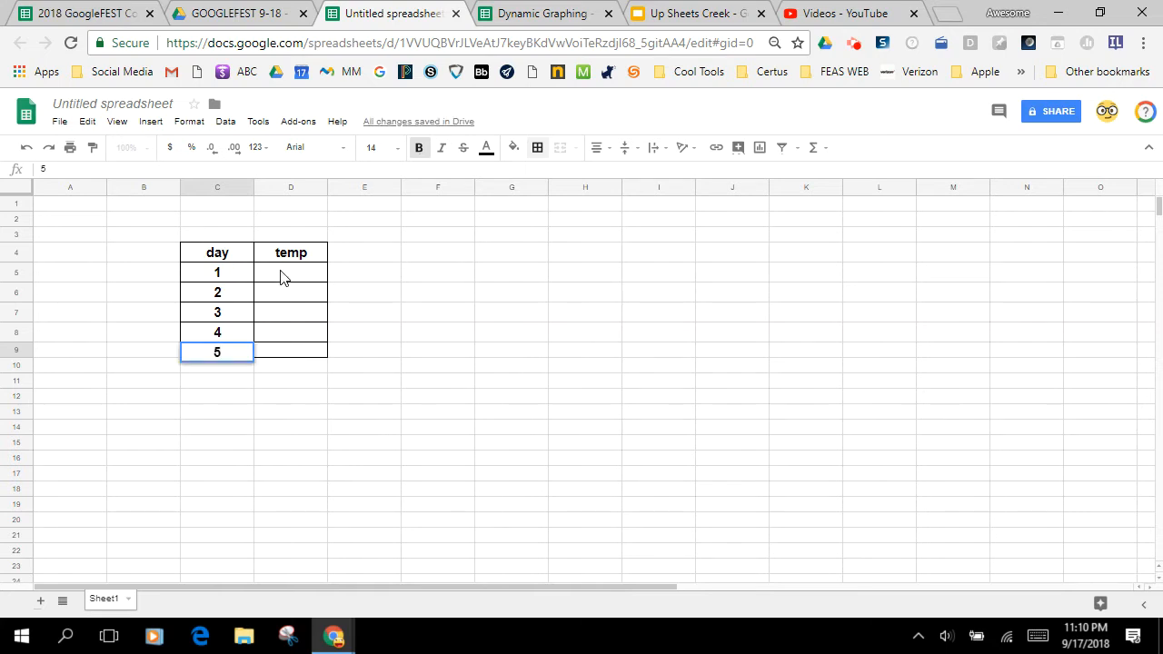
Fill the temp column in D5:D9 with the values 56, 43, 78, 76 and 66.
left_click(279, 277)
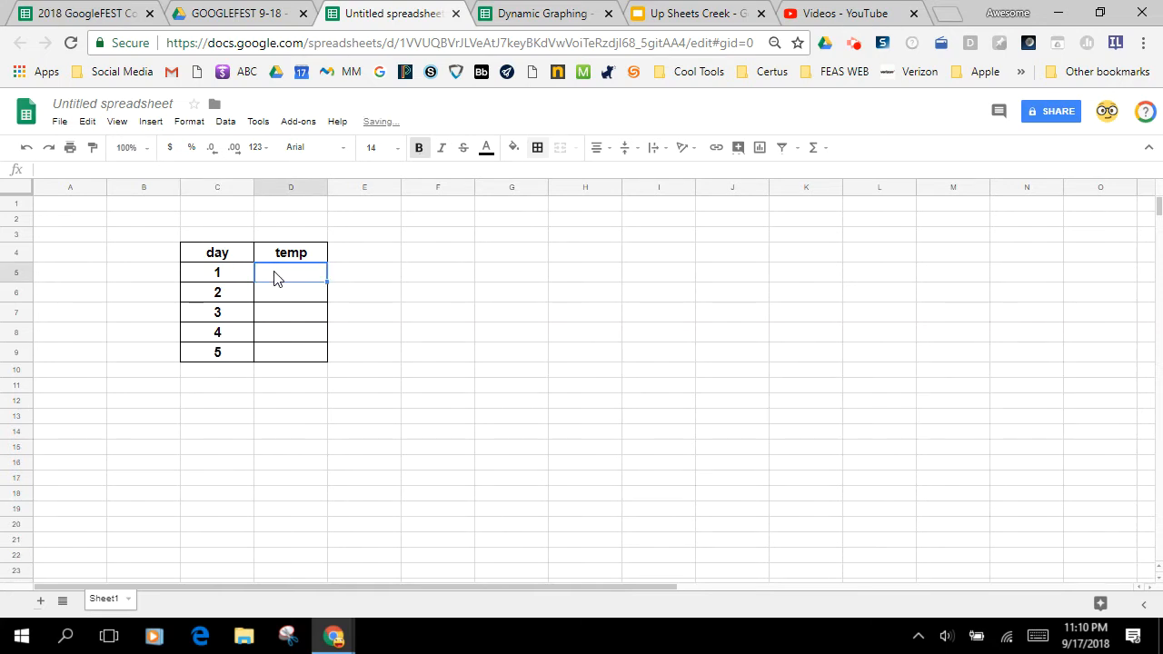
type("56")
key("Return")
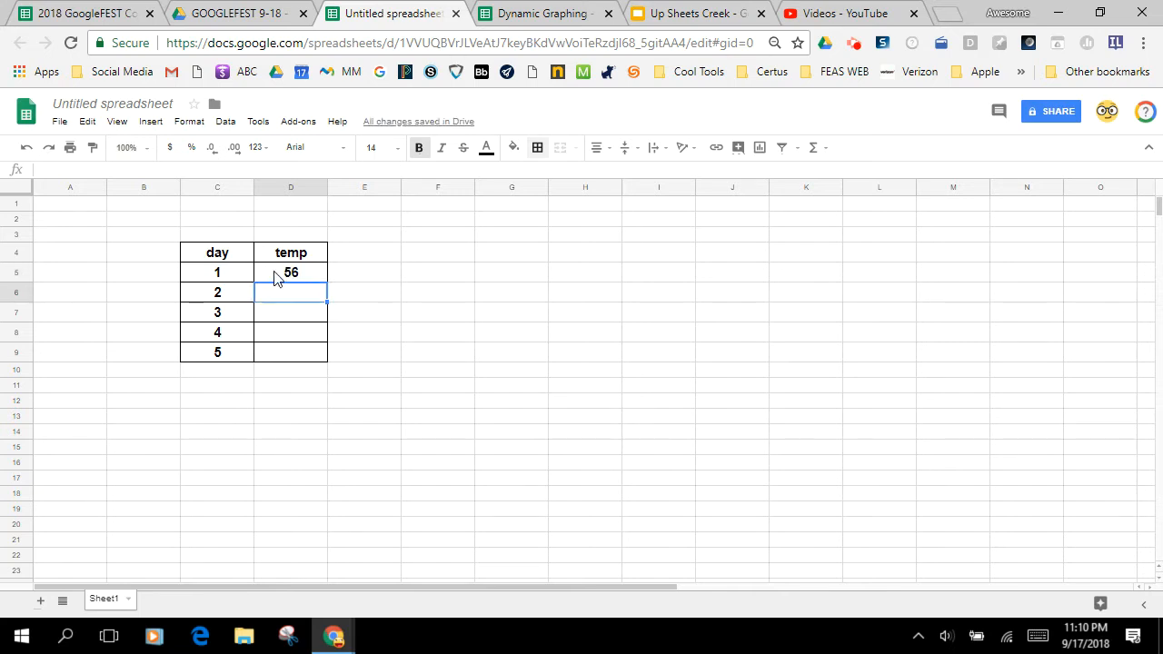
type("43")
key("Return")
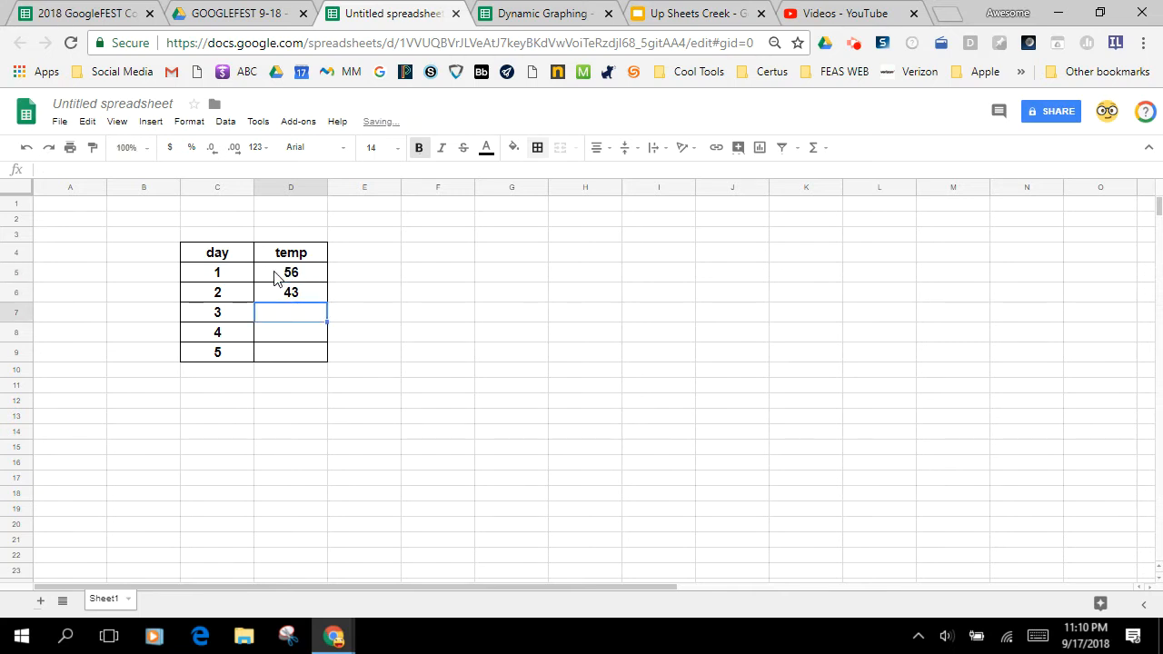
type("78")
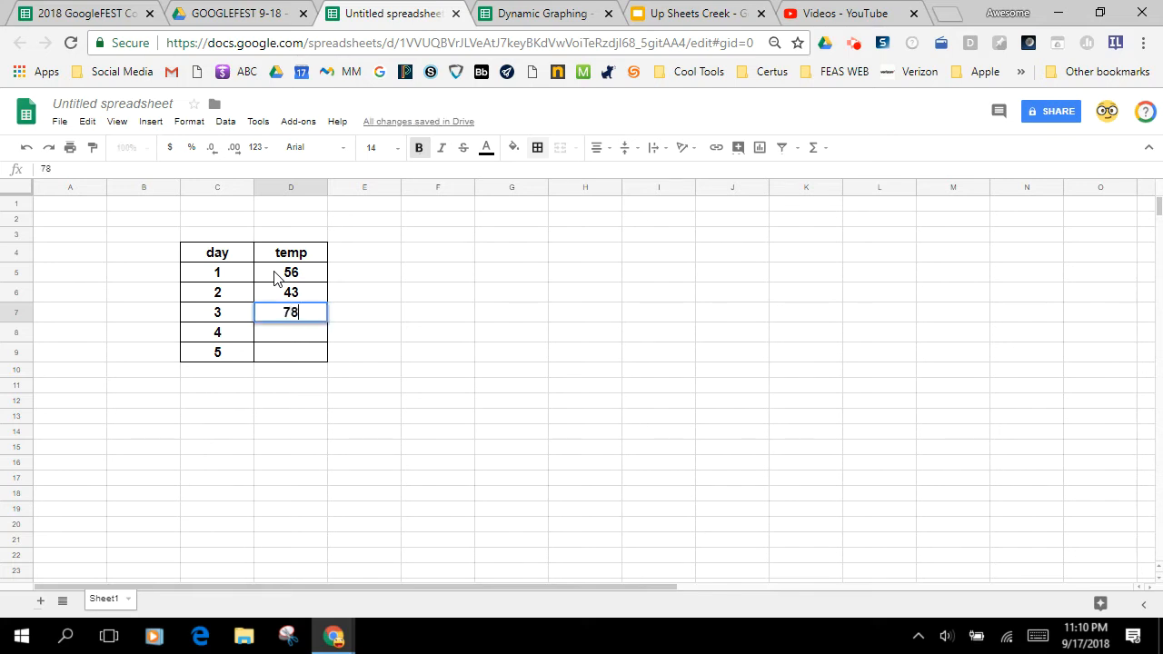
key("Return")
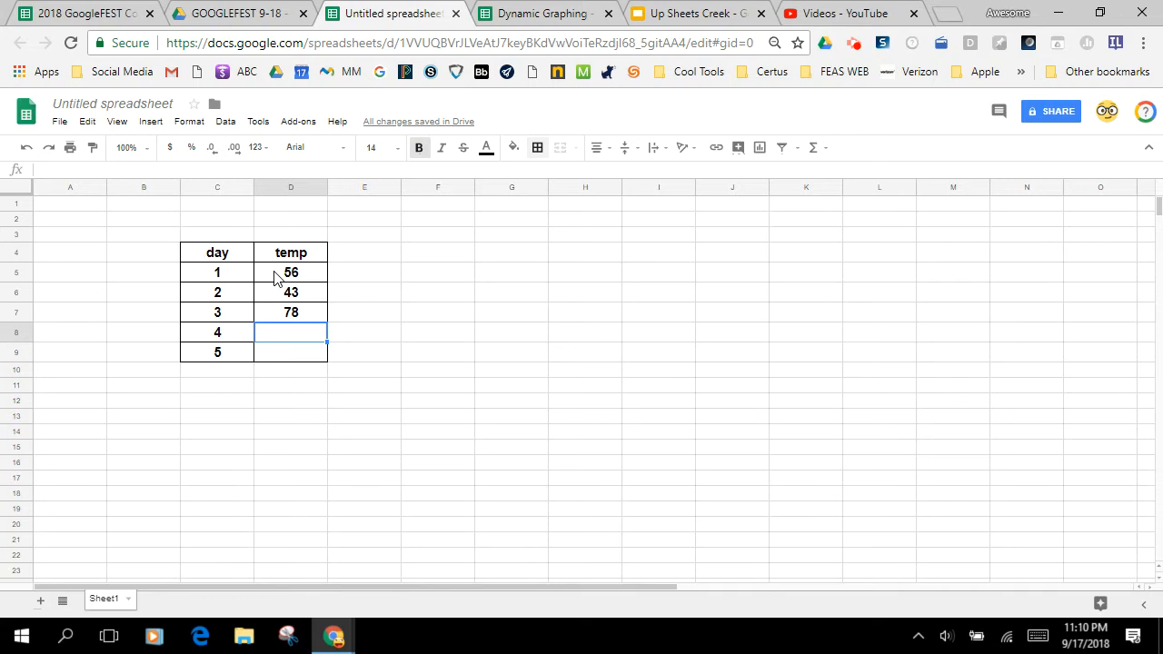
type("76")
key("Return")
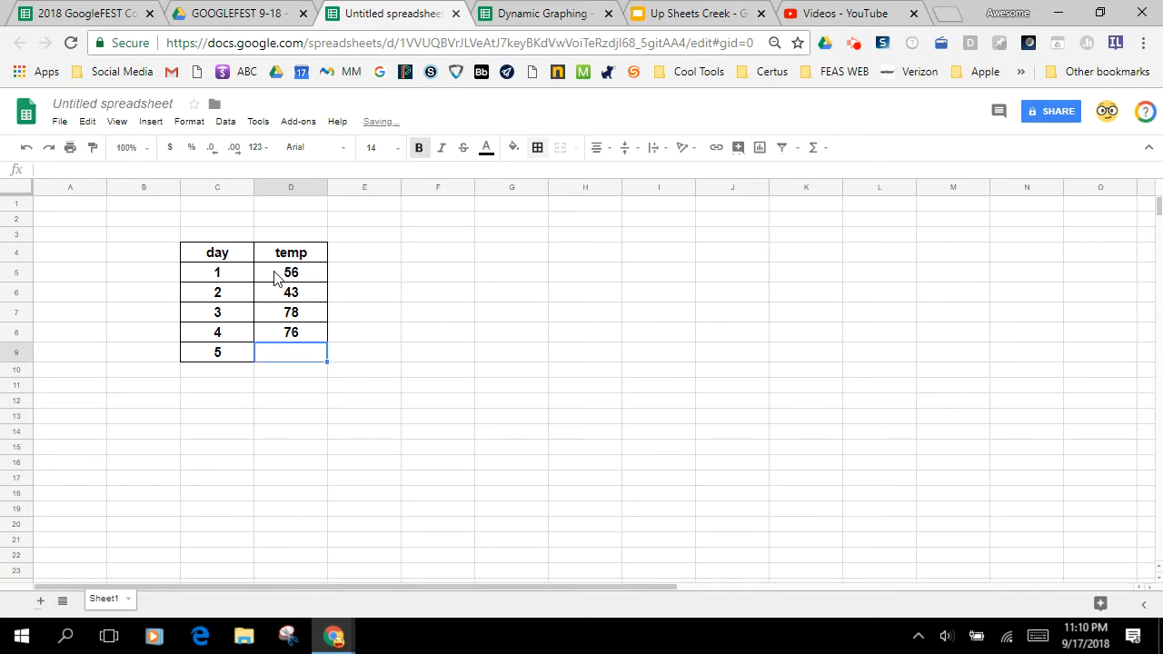
type("66")
key("Return")
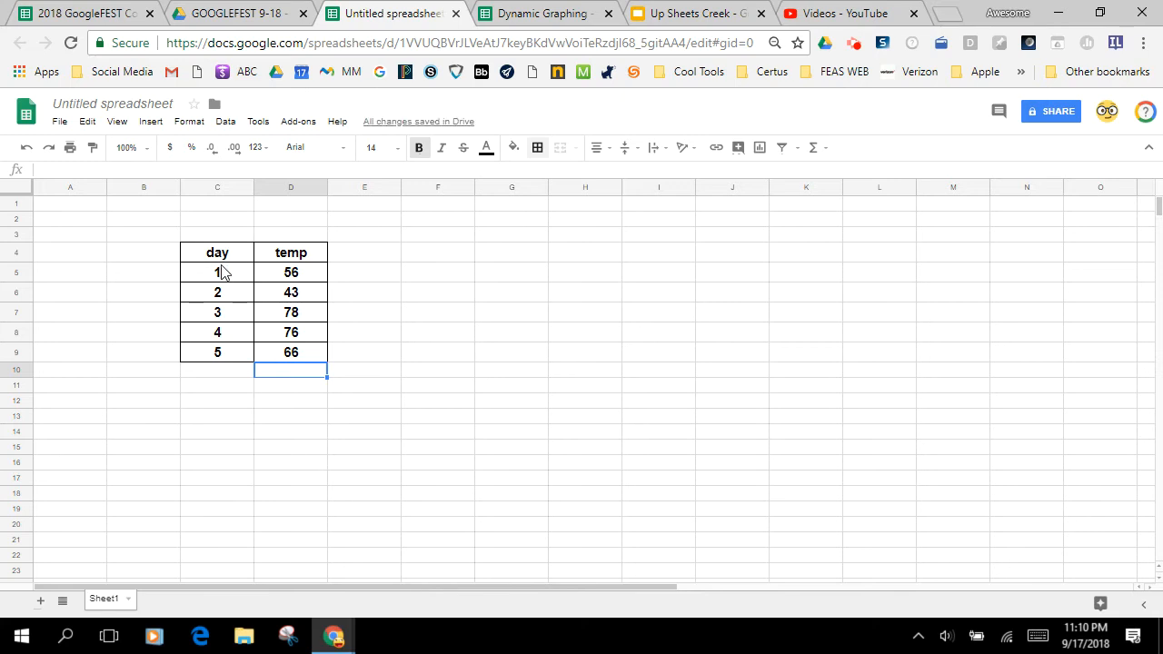
Insert a column chart from the data in C4:D9 and place it beside the table, starting near row 4.
mouse_move(216, 255)
left_mouse_down()
mouse_move(252, 260)
mouse_move(303, 355)
left_mouse_up()
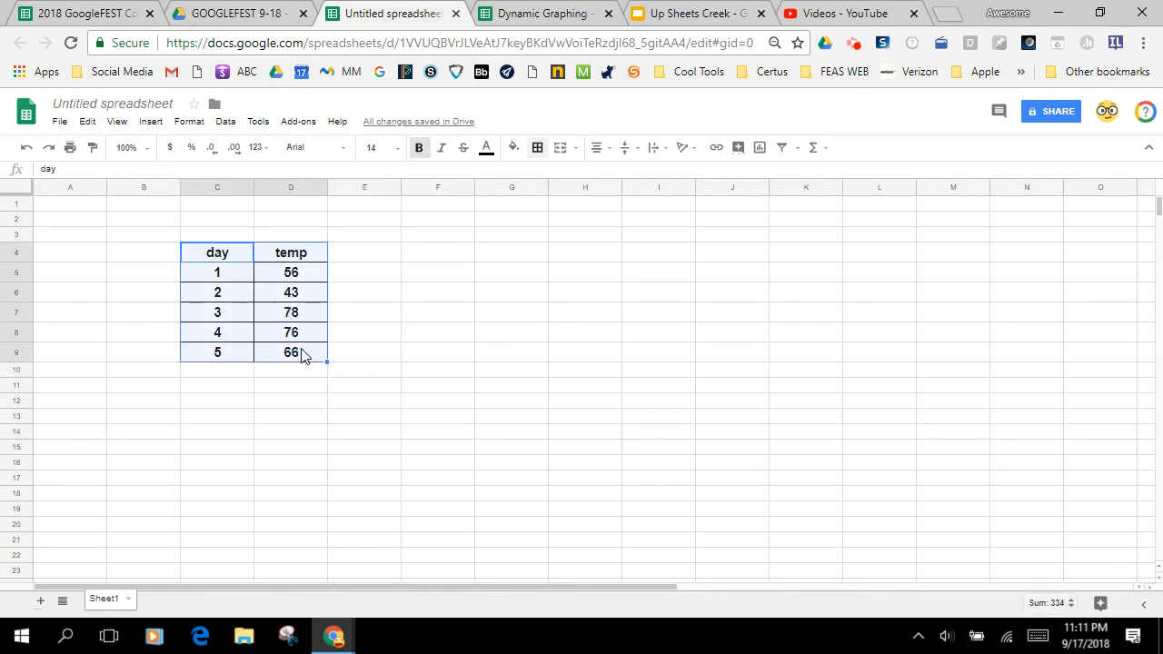
left_click(759, 148)
left_click_drag(506, 264, 612, 249)
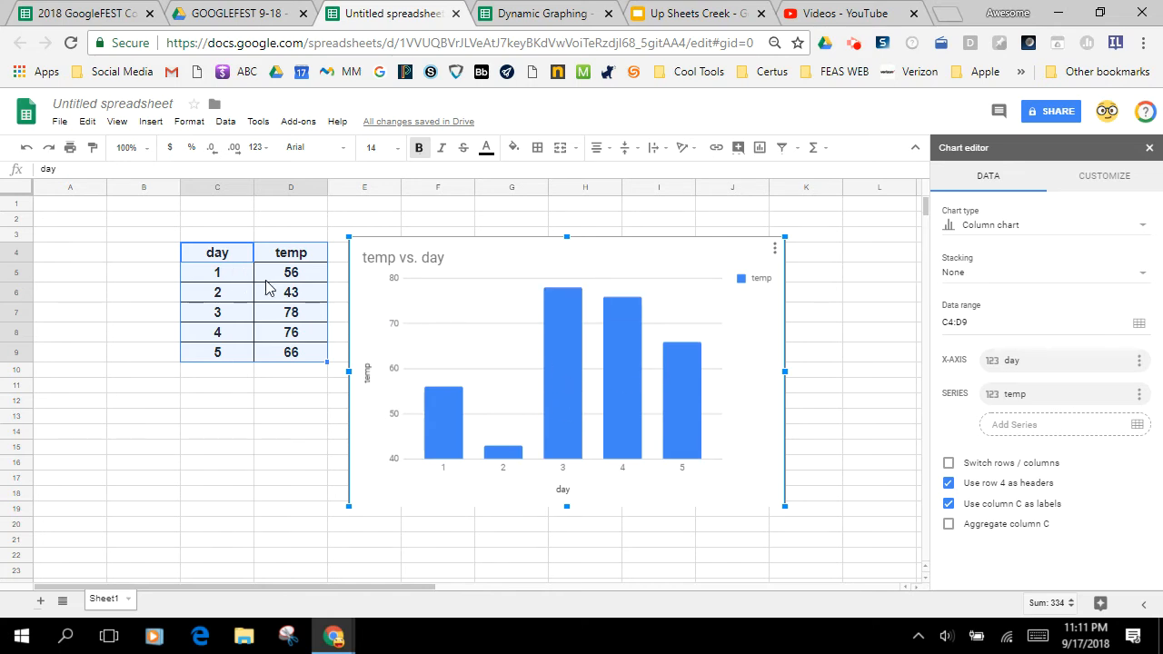
Clear the day and temp values in C5:D9, keeping the headers and the chart.
left_click_drag(248, 278, 295, 352)
key("Delete")
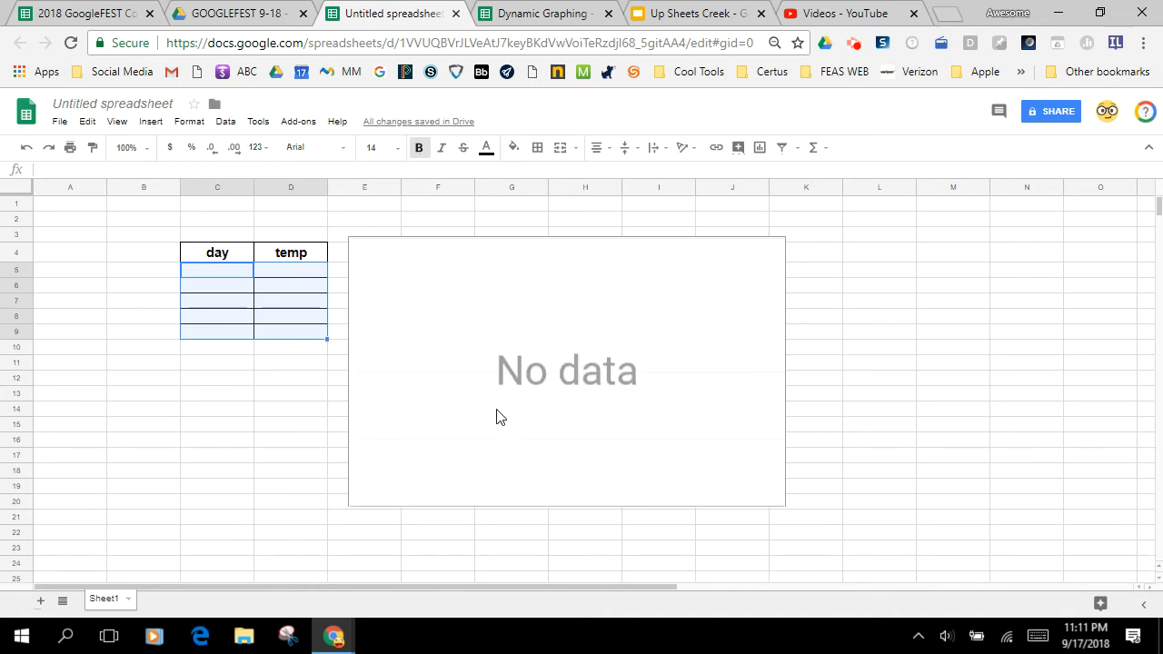
left_click(285, 400)
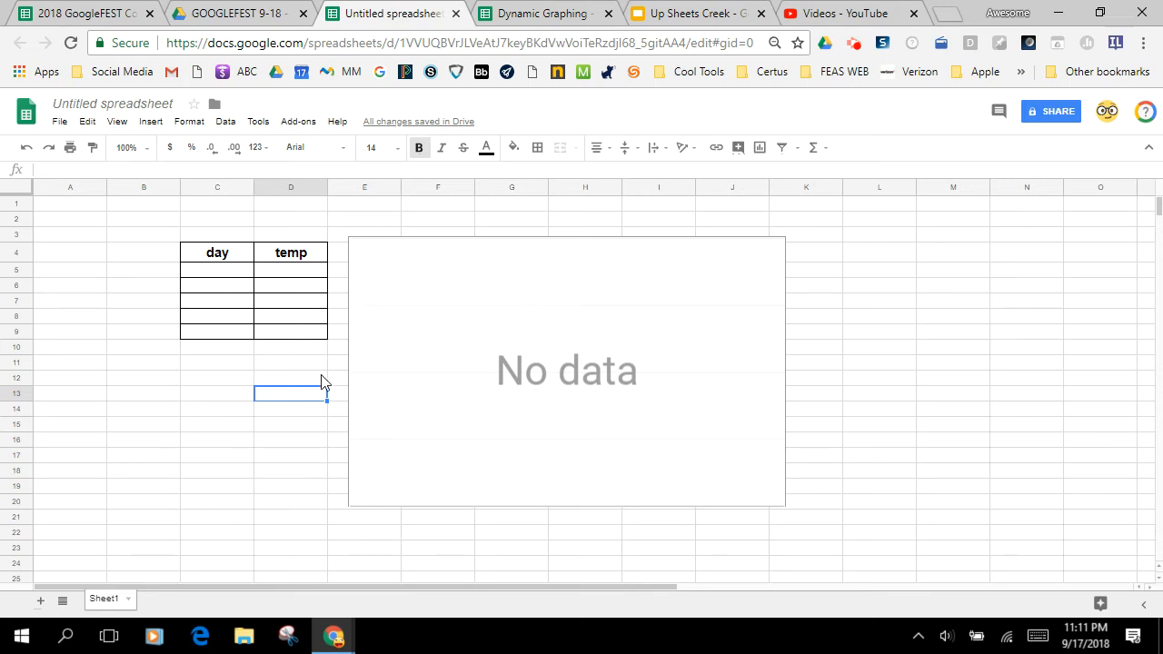
Enter day 1 with a temp of 34 in row 5 of the table.
left_click(218, 275)
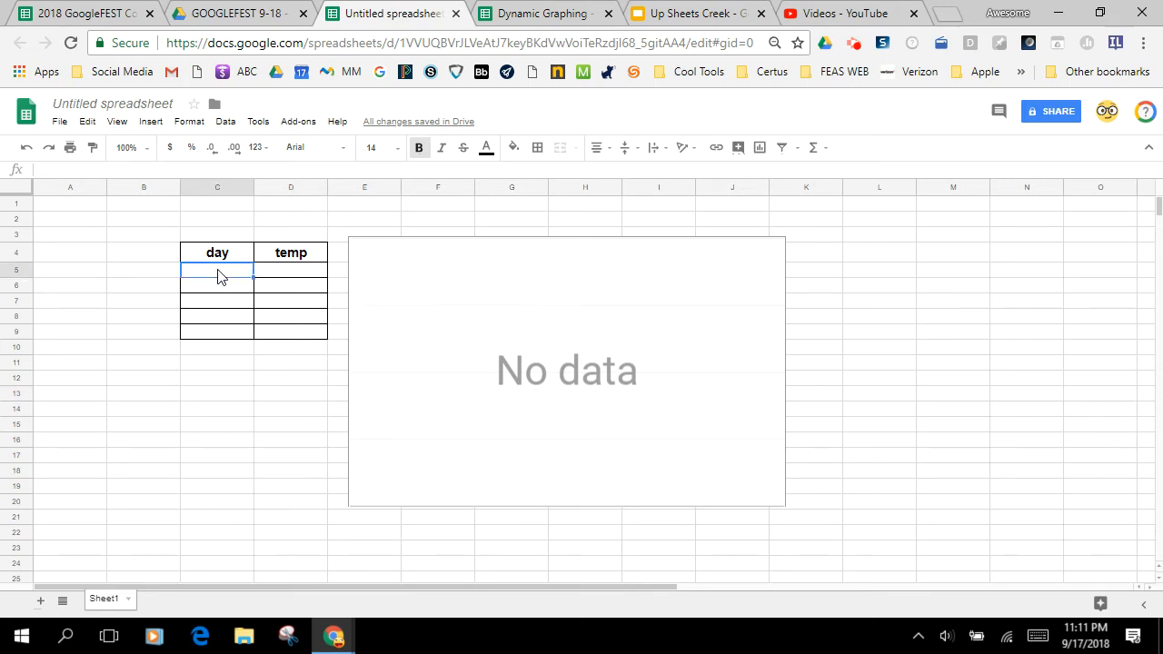
type("1")
left_click(303, 275)
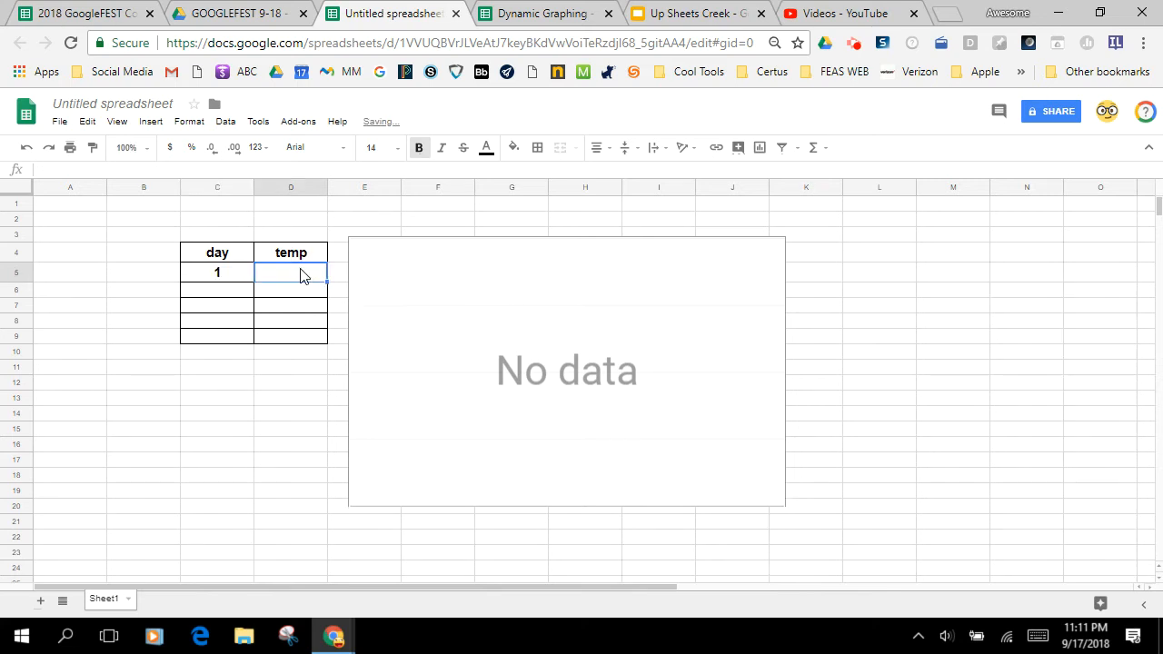
type("34")
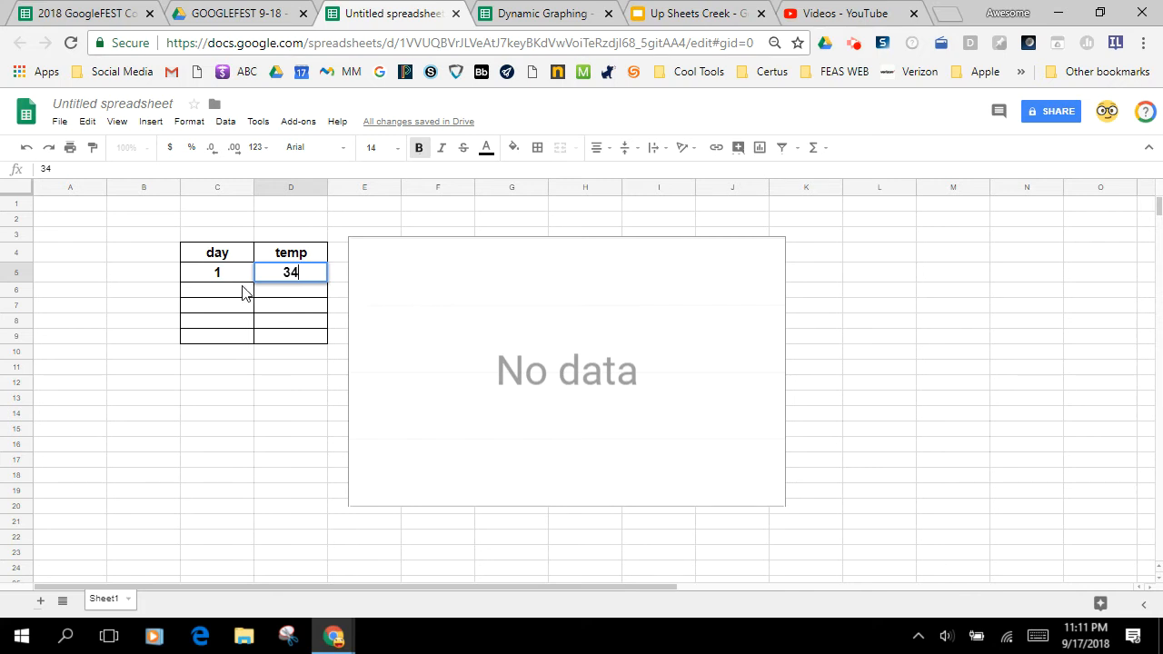
key("Return")
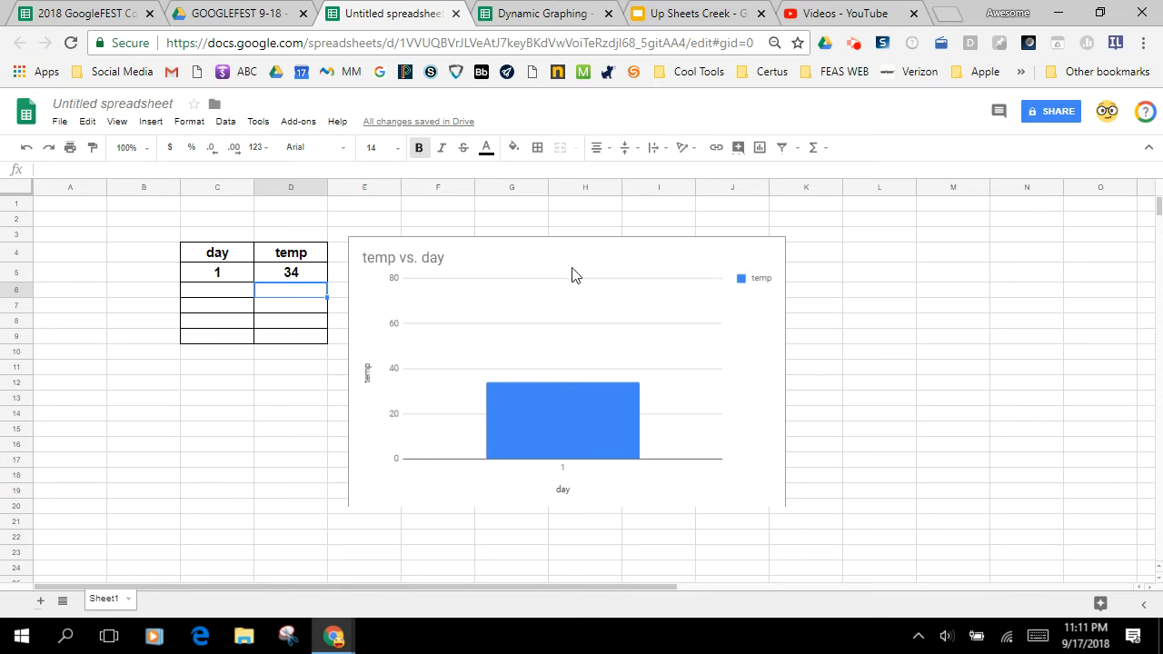
Examine the chart's type choices and its customization options, including the minimum and maximum settings of the vertical axis.
left_click(763, 256)
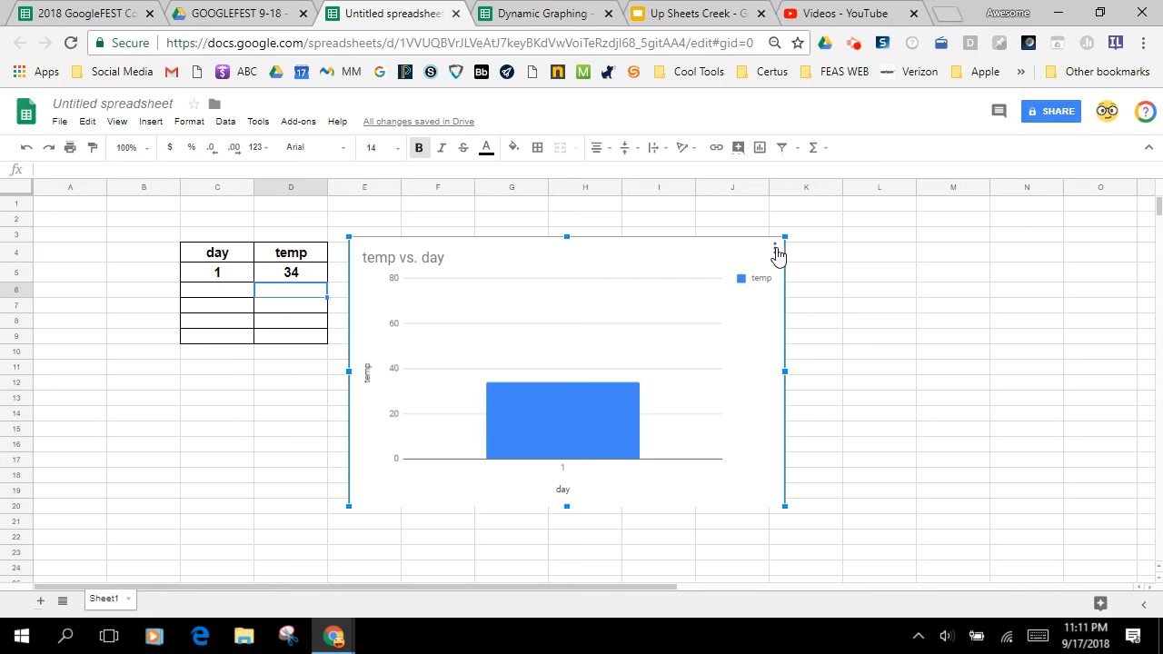
left_click(775, 248)
left_click(676, 271)
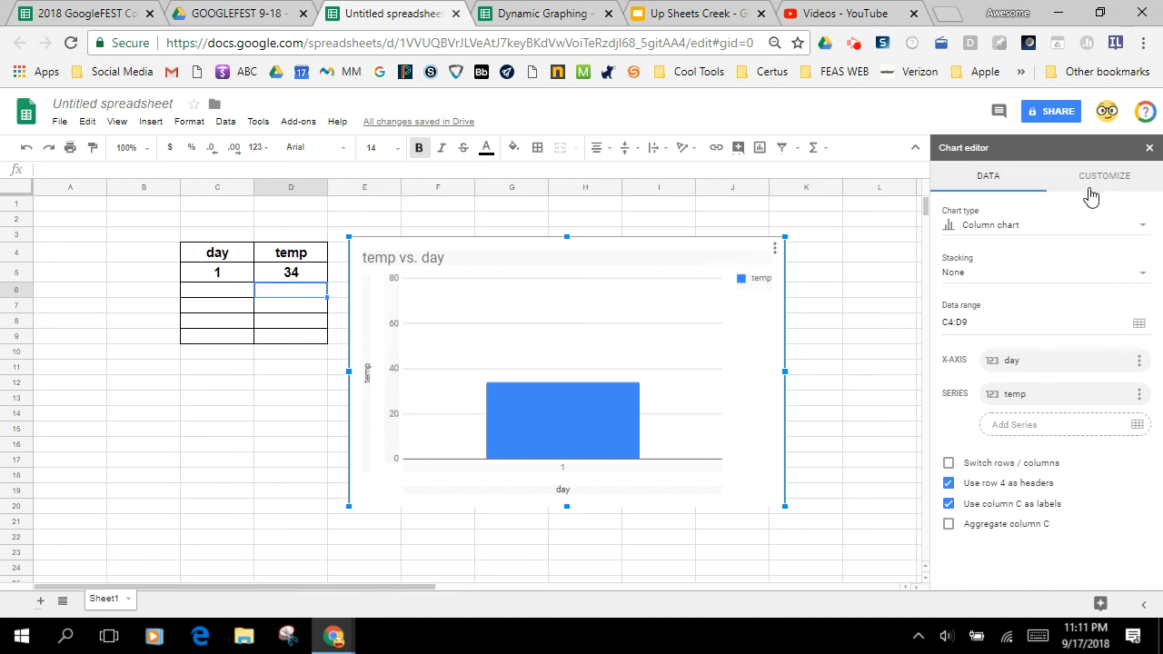
left_click(1006, 225)
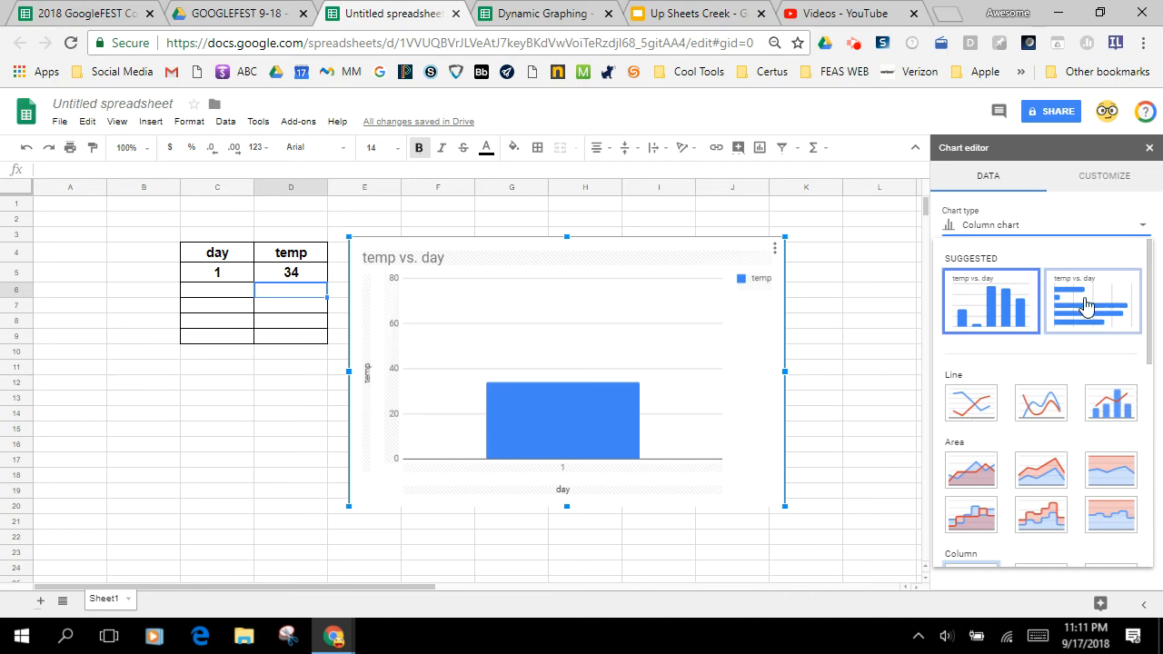
left_click(1090, 179)
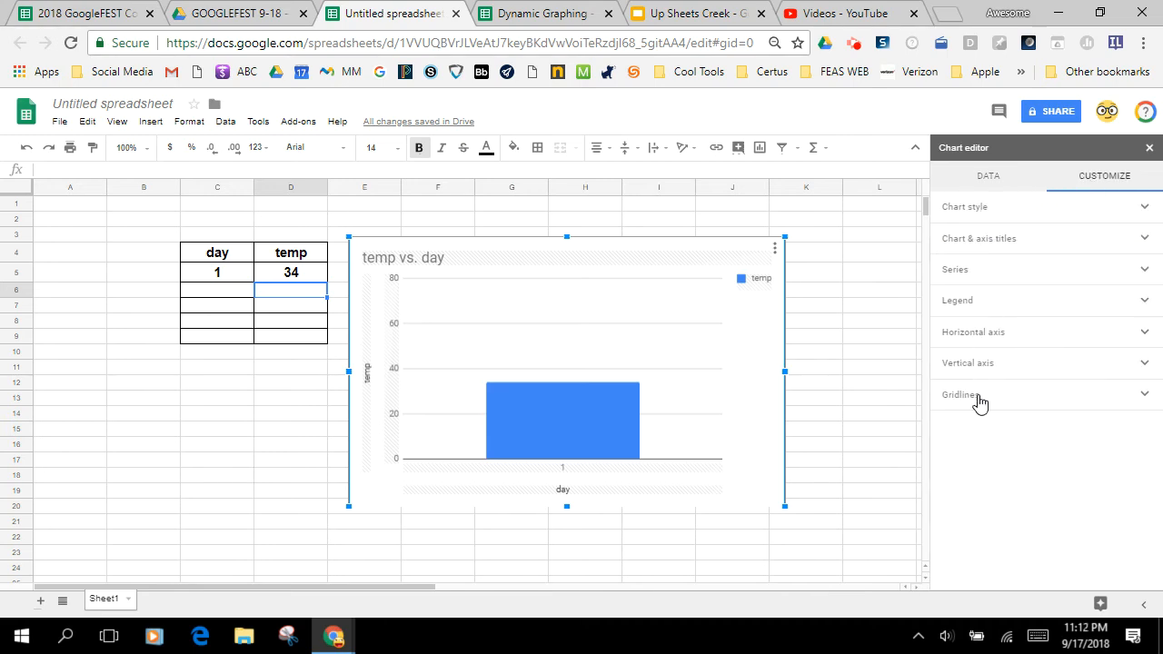
left_click(453, 311)
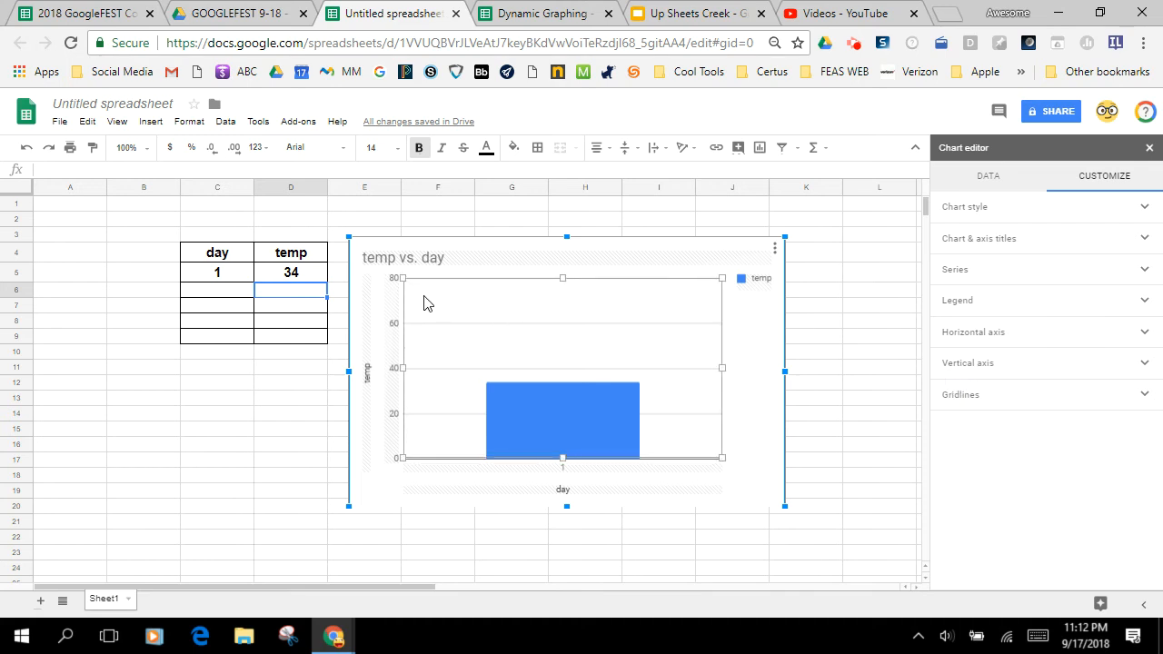
left_click(979, 367)
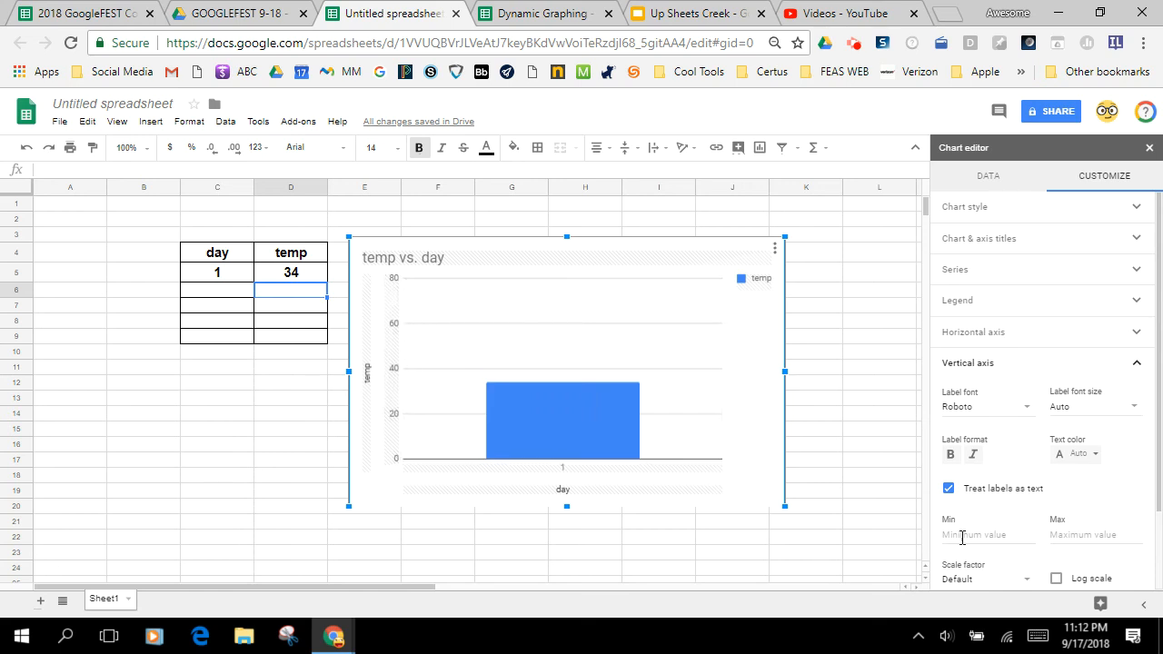
left_click(398, 455)
left_click(402, 506)
left_click(1149, 148)
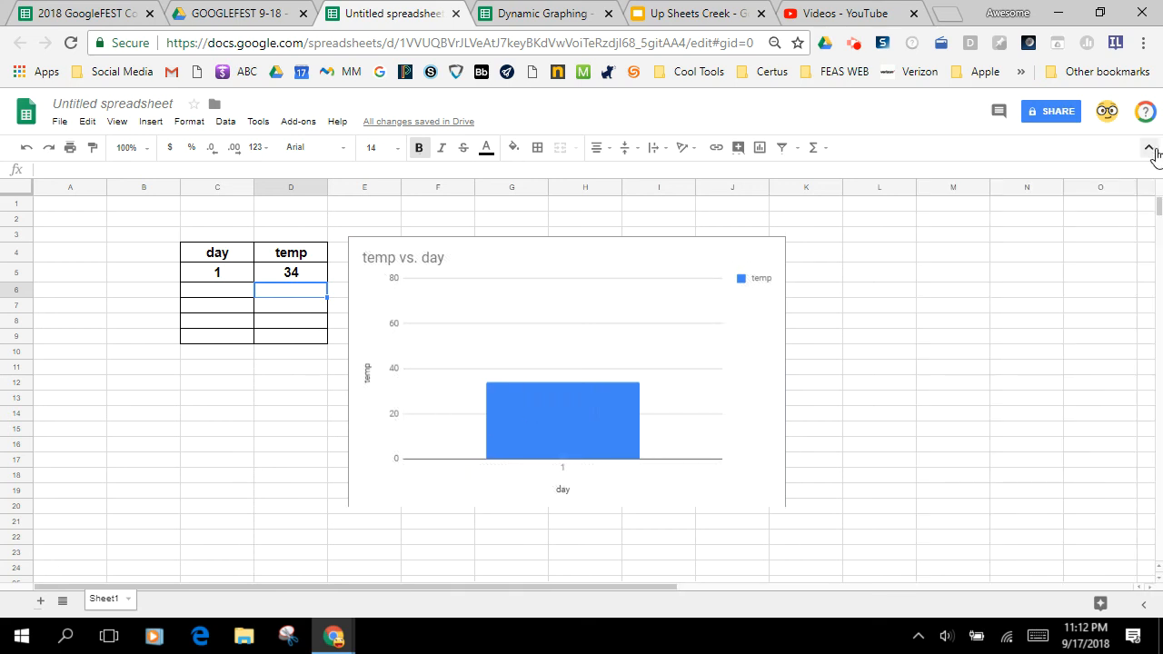
Enter day 2 with a temp of 45 in row 6 of the table.
left_click(242, 294)
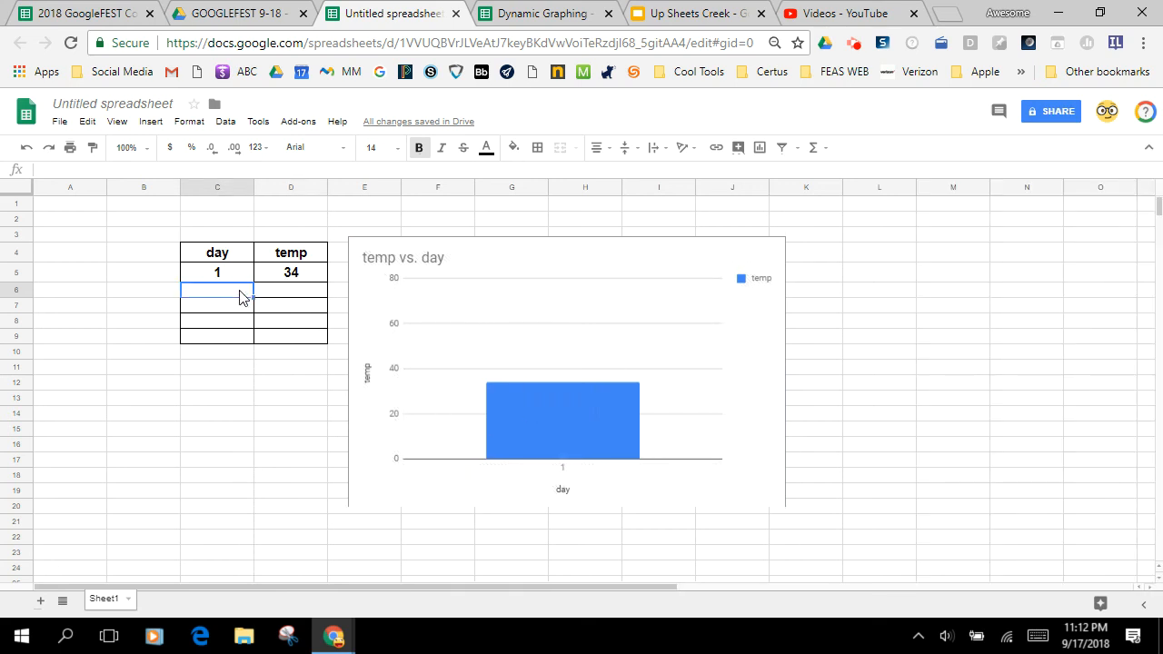
type("2")
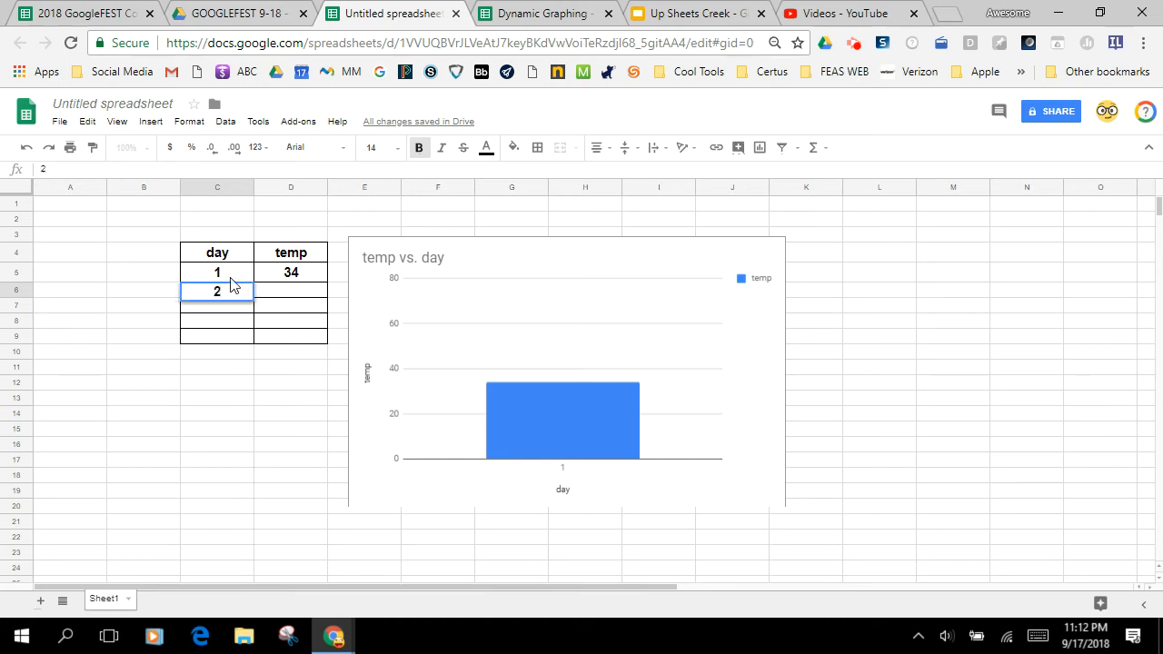
left_click(282, 291)
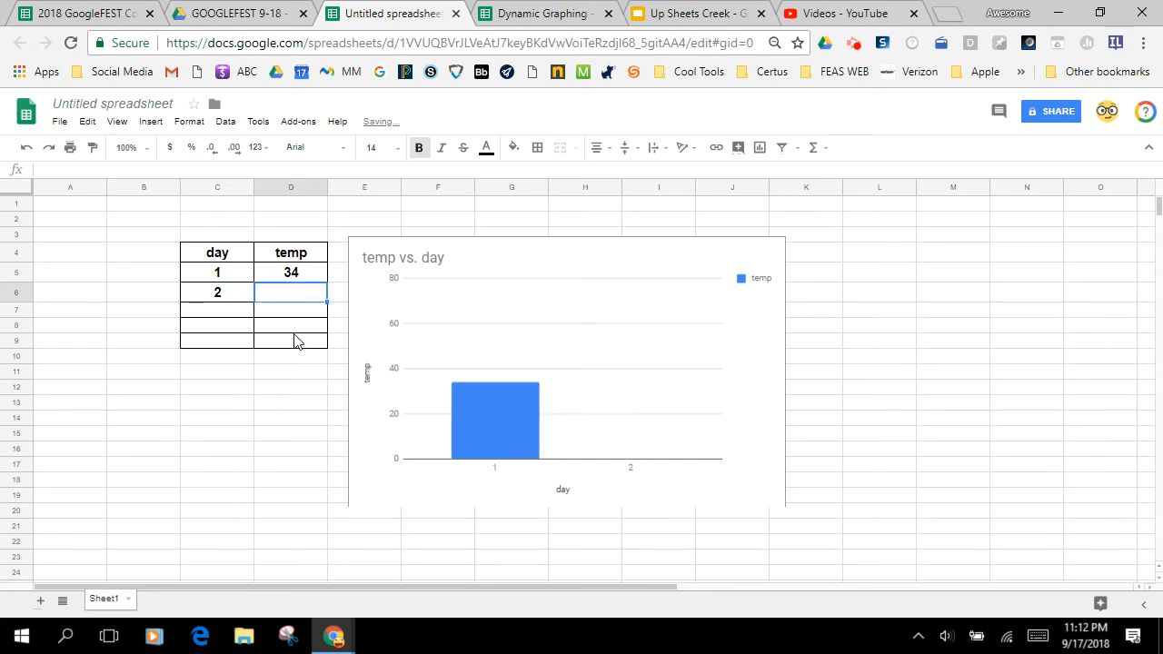
type("45")
key("Return")
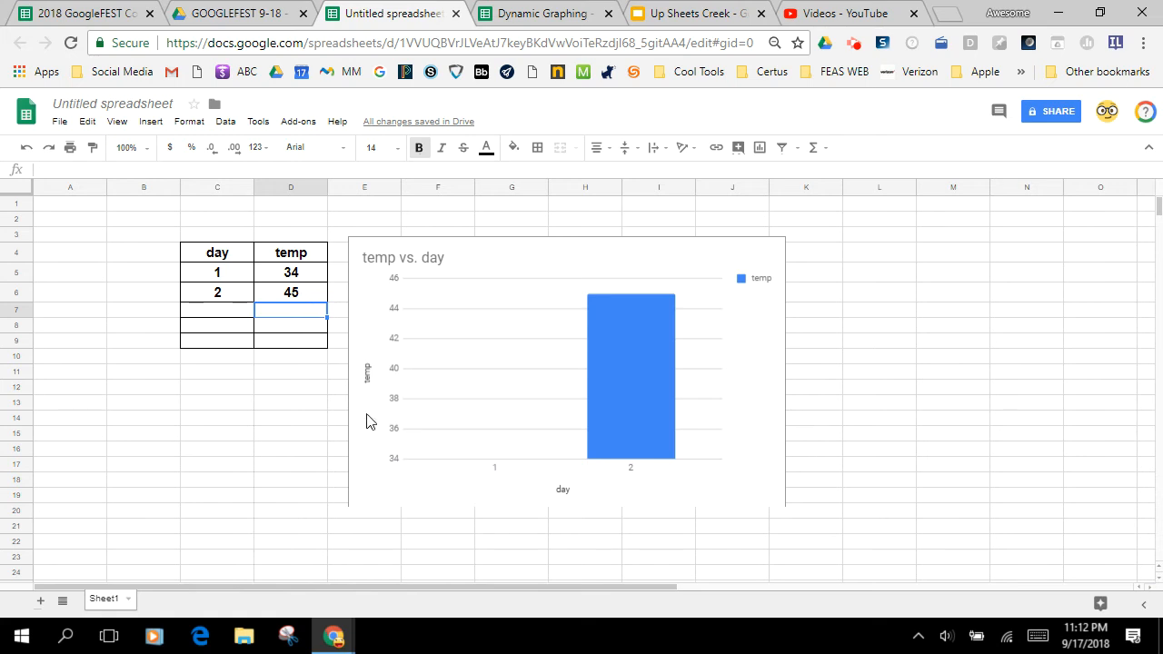
Set the chart's vertical axis to a minimum of 0 and a maximum of 100, and close the chart editor.
left_click(750, 263)
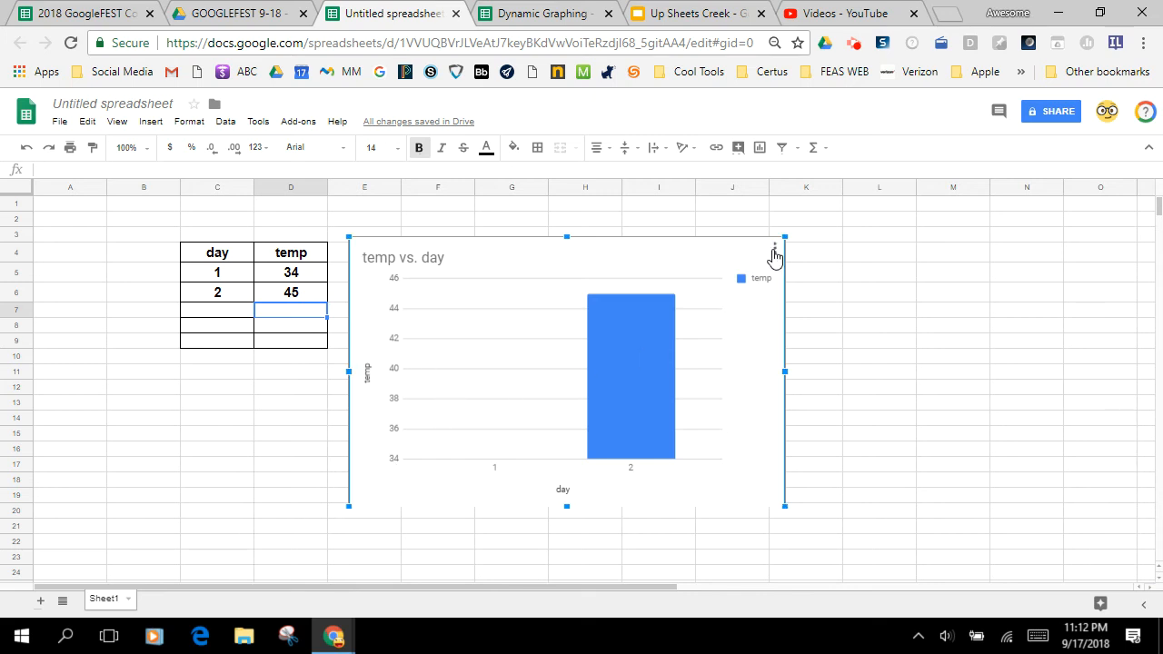
left_click(774, 248)
left_click(698, 268)
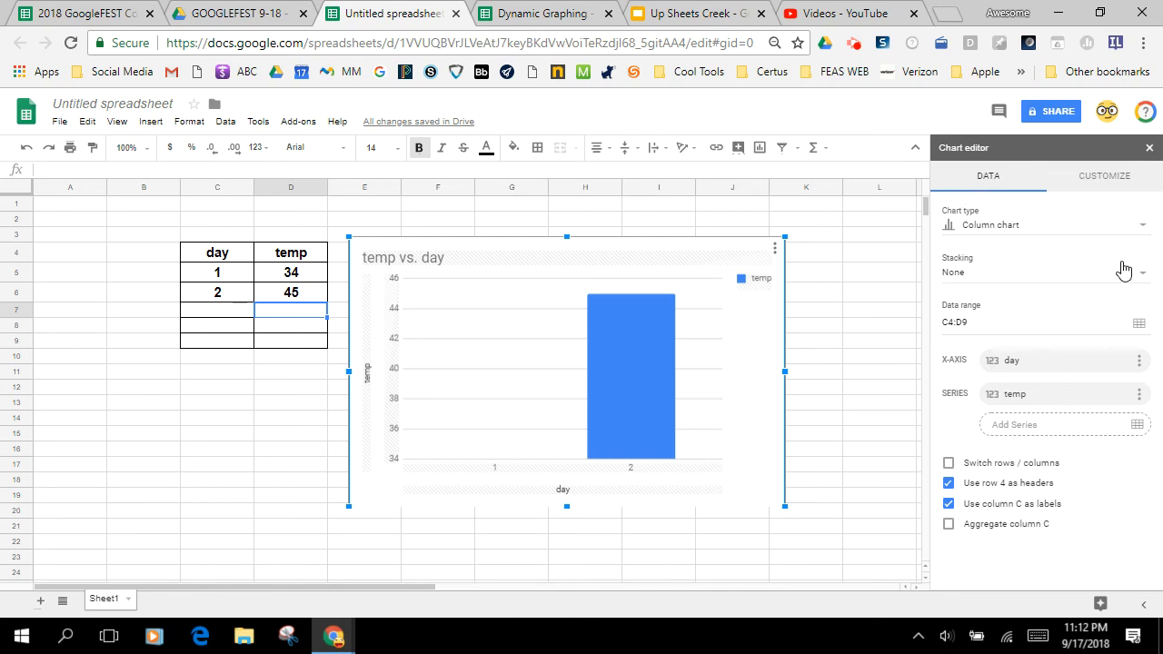
left_click(1126, 193)
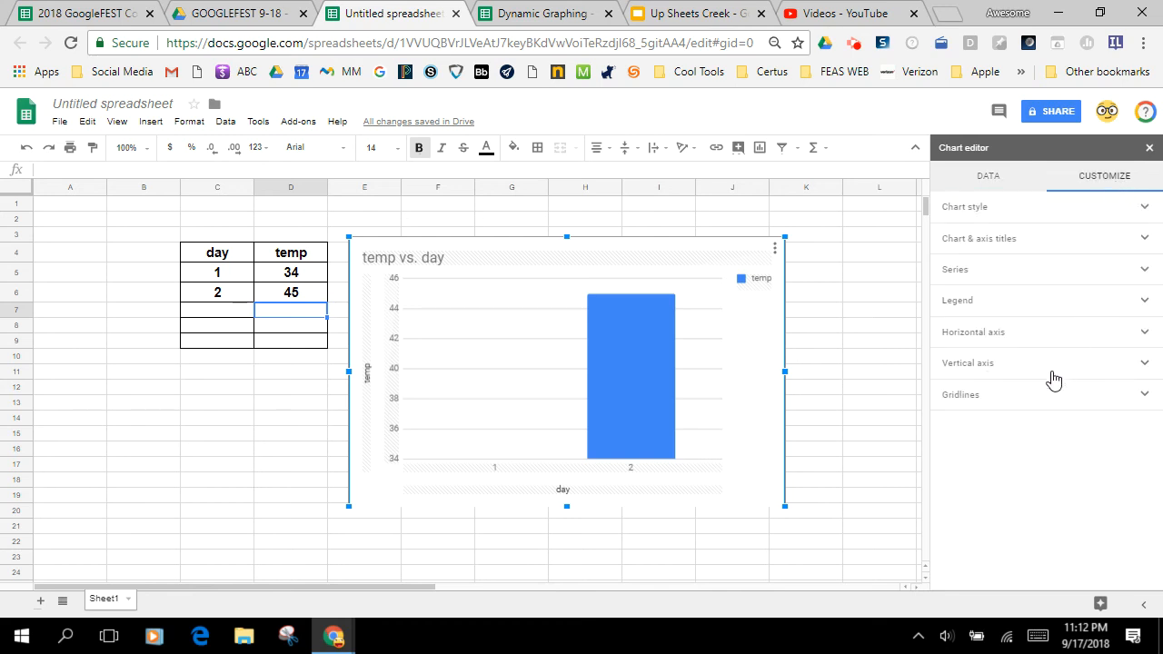
left_click(987, 368)
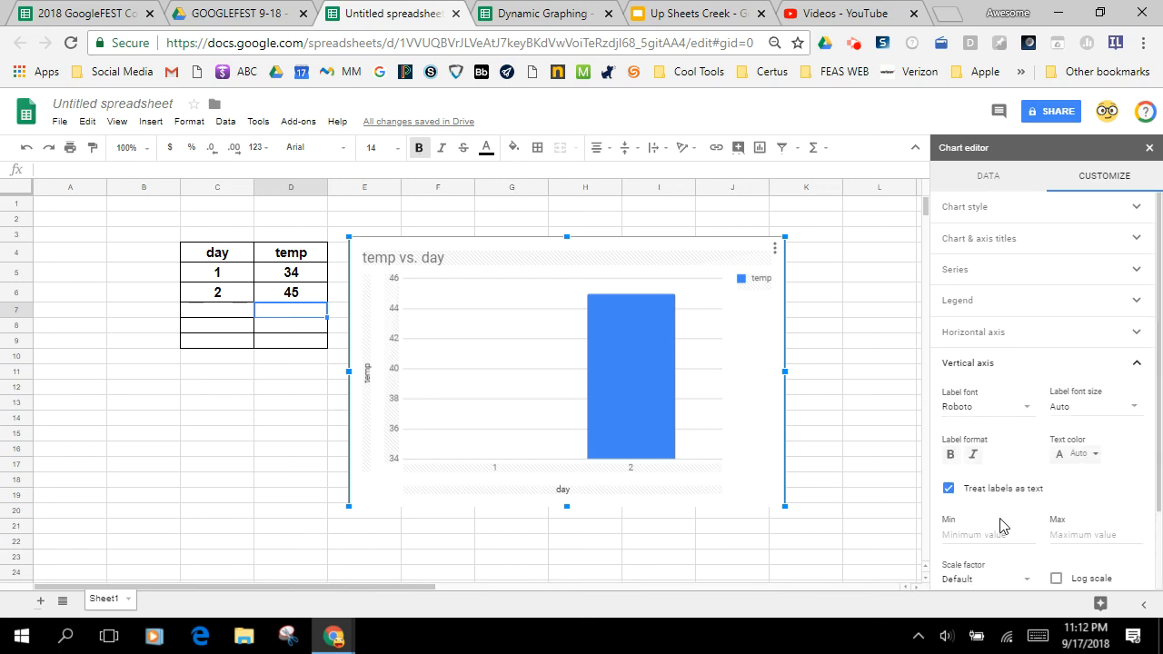
left_click(975, 537)
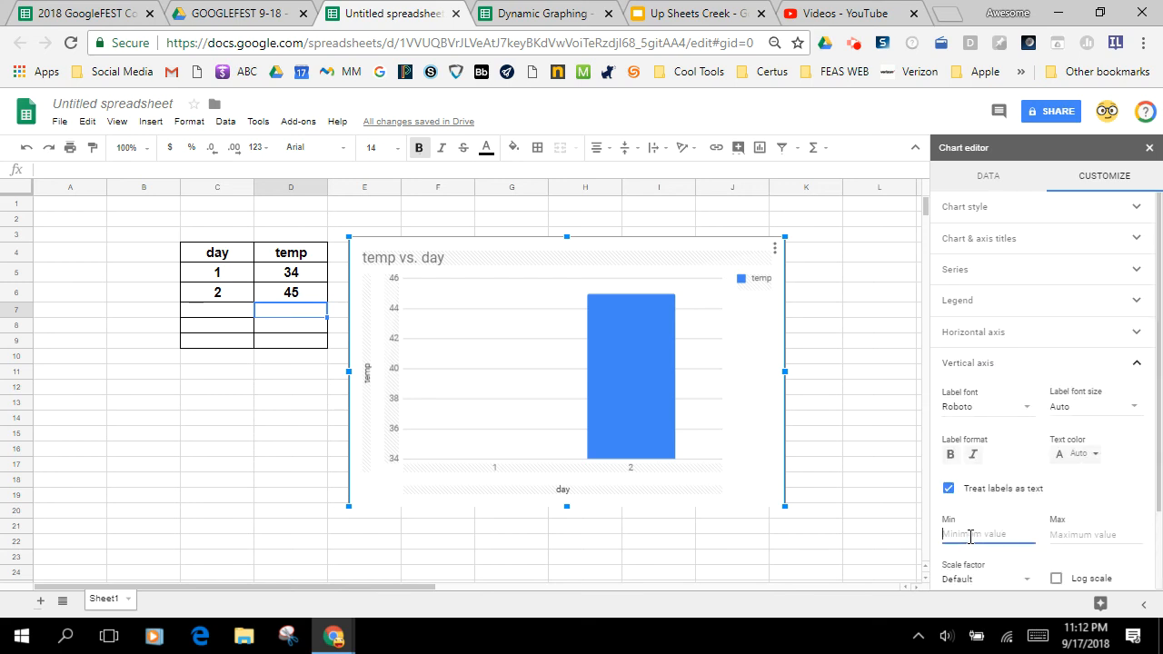
type("0")
left_click(1072, 534)
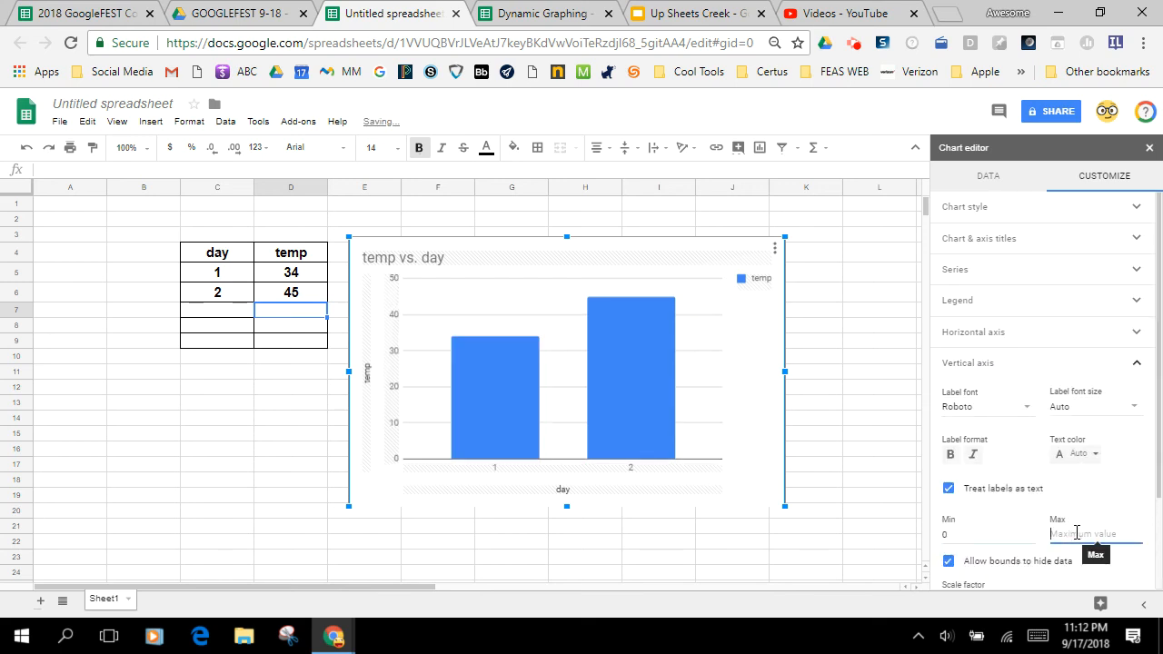
type("100")
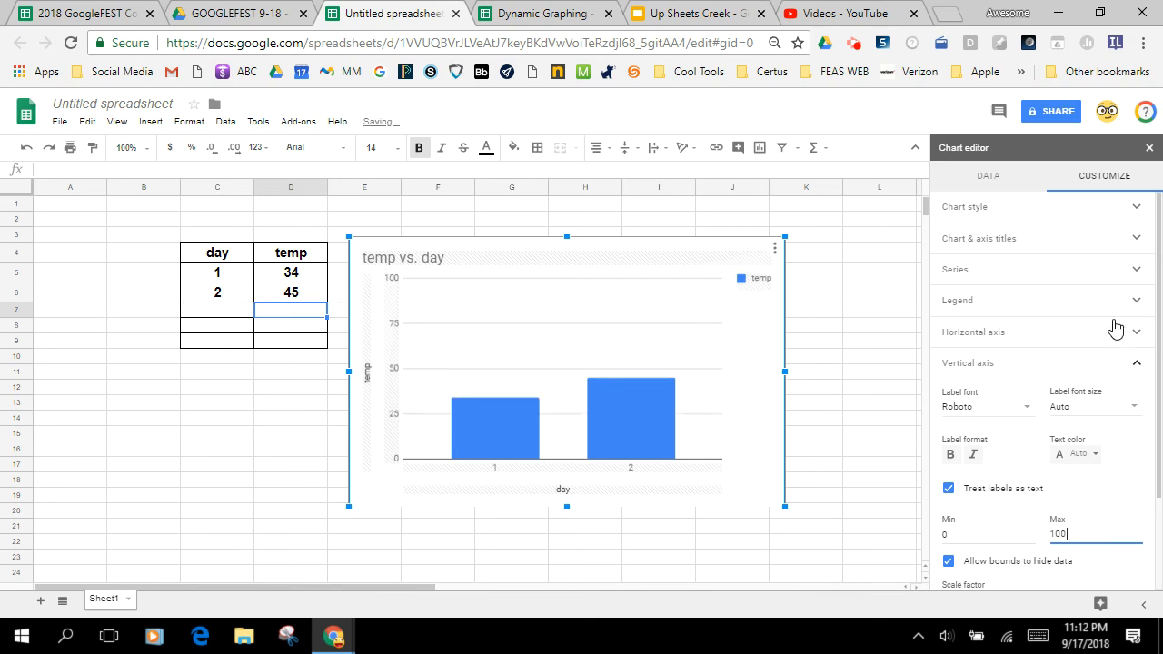
scroll(972, 536, "down", 2)
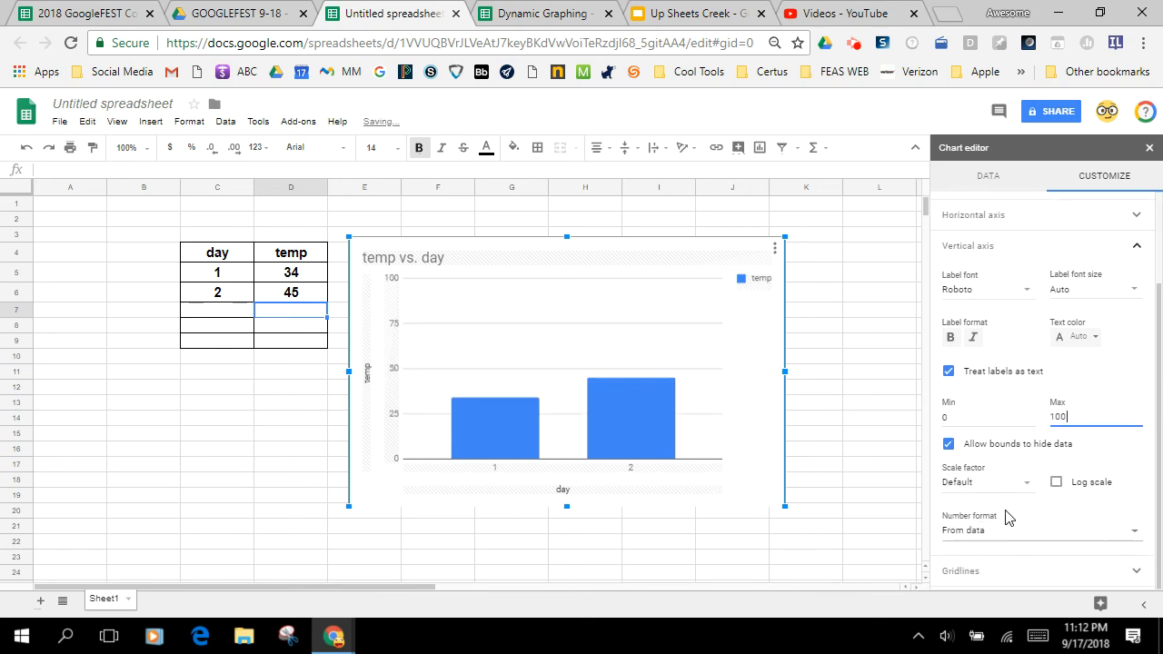
left_click(1149, 147)
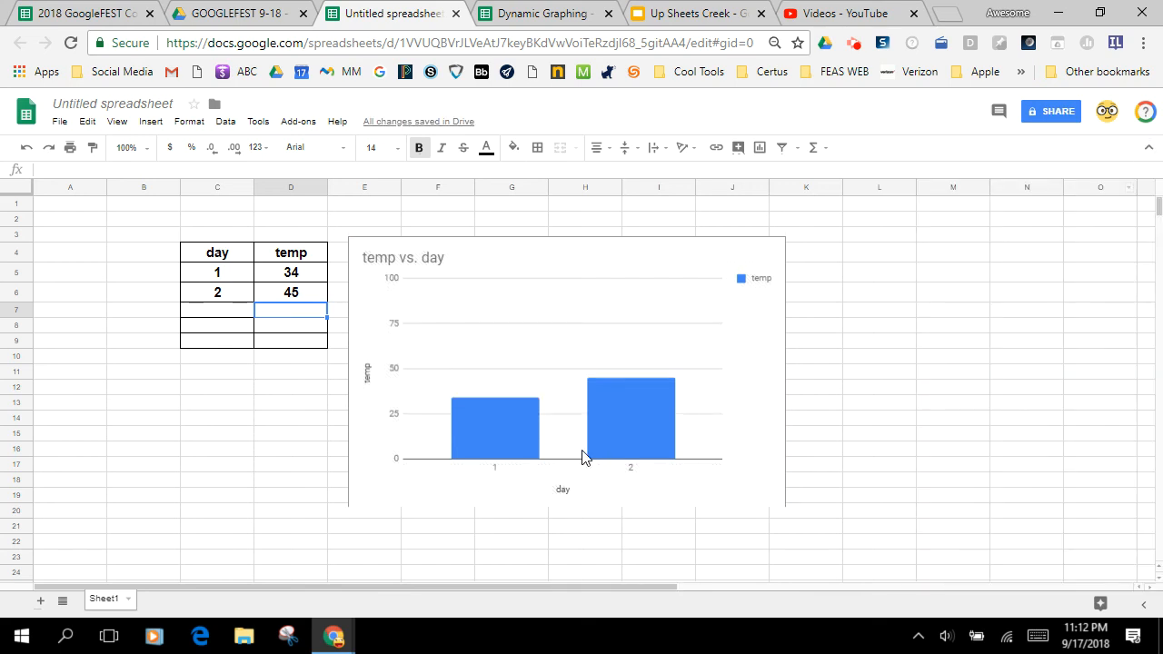
Enter day 3 with a temp of 55 in row 7 of the table.
left_click(208, 313)
type("3")
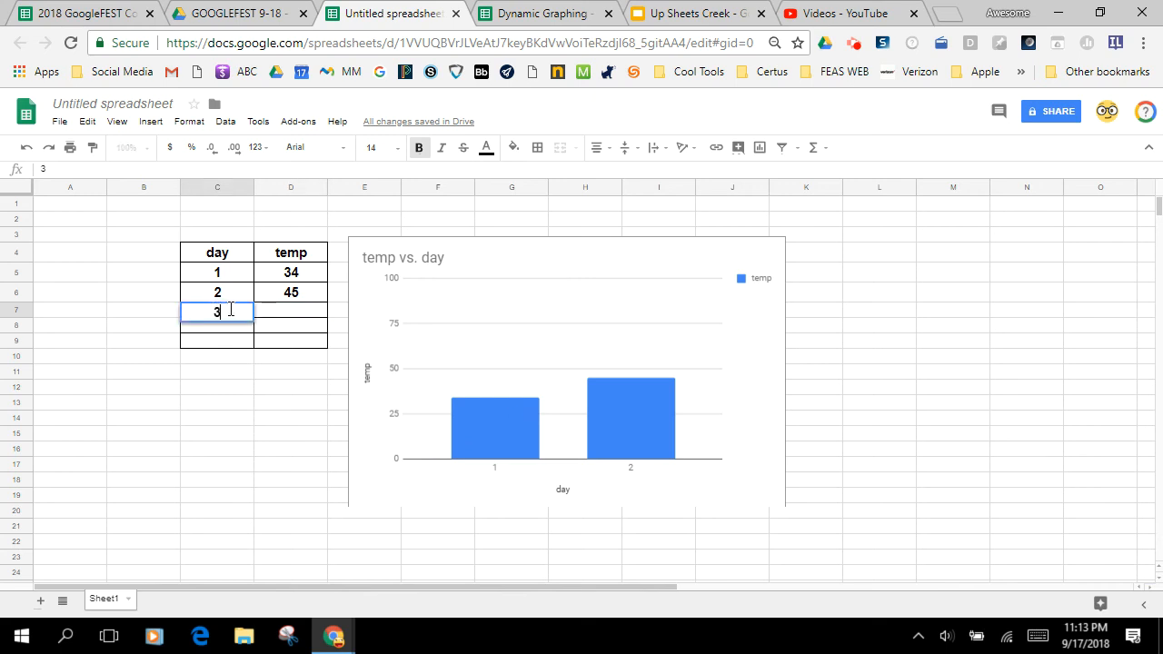
left_click(303, 317)
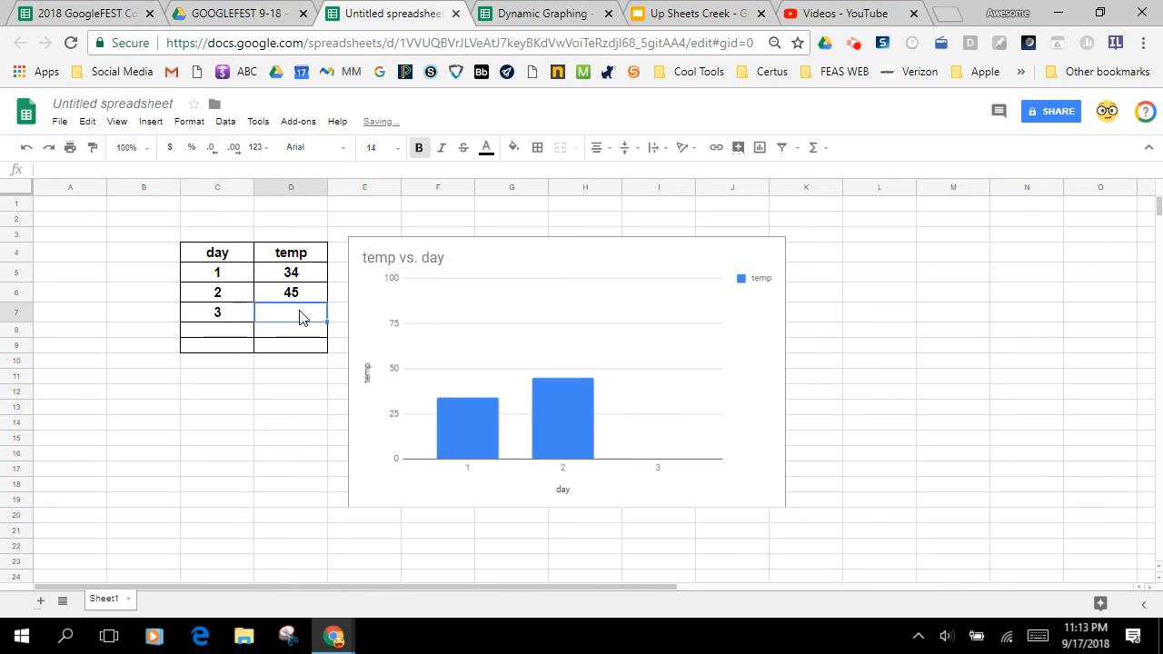
type("55")
key("Return")
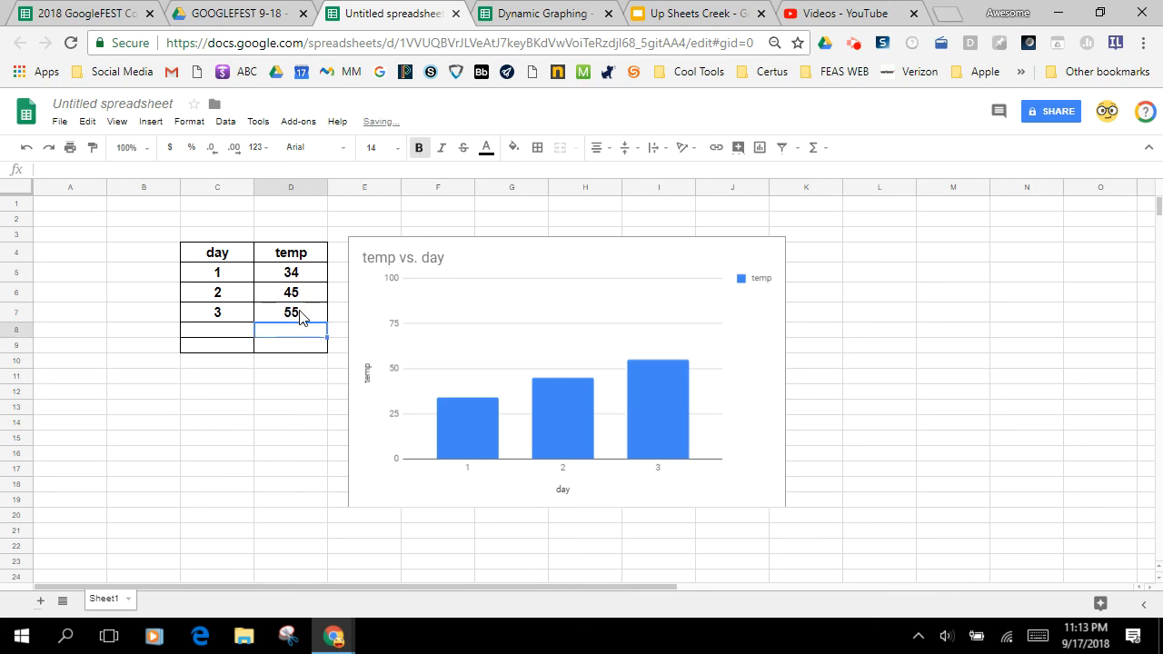
Enter day 4 with a temp of 41 in row 8 of the table.
left_click(242, 334)
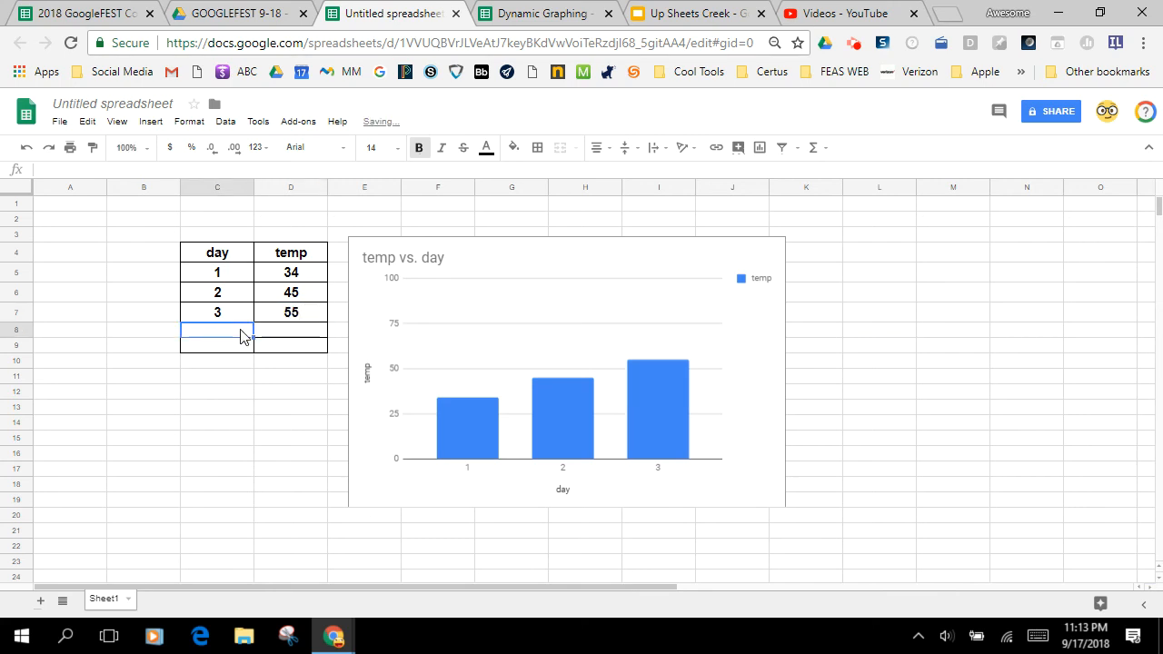
type("4")
left_click(275, 333)
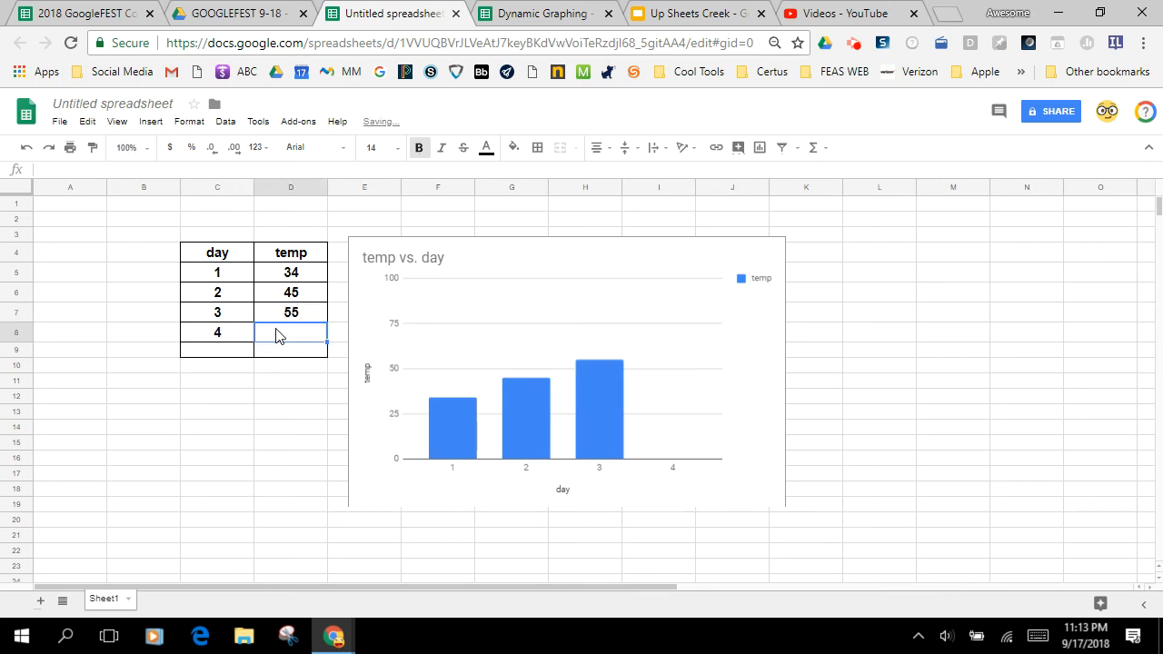
type("41")
key("Return")
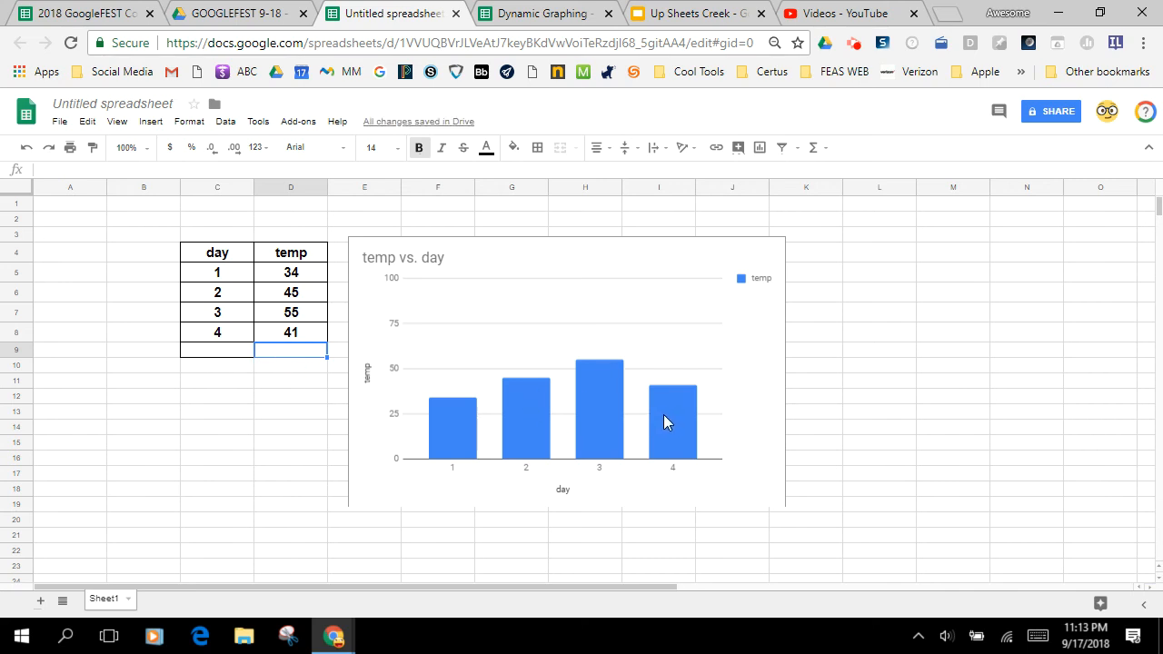
Clear the day and temp entries in rows 5 to 8, and enter day 1 with a temp of 33 in row 5.
left_click_drag(208, 273, 303, 346)
key("Delete")
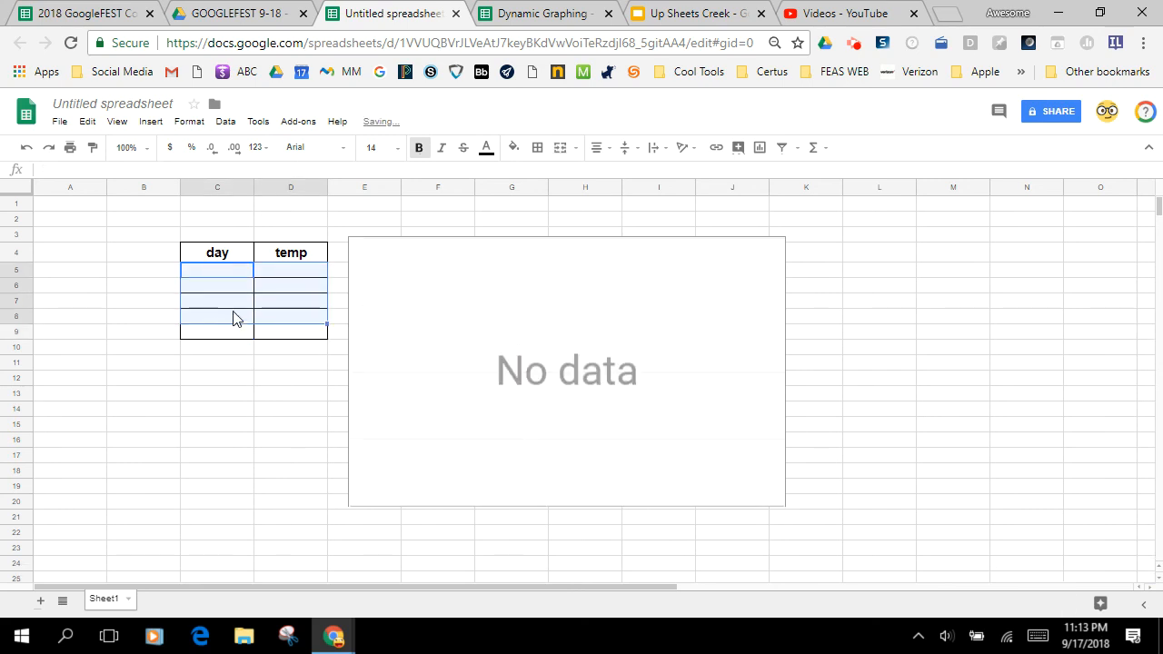
left_click(204, 274)
type("1")
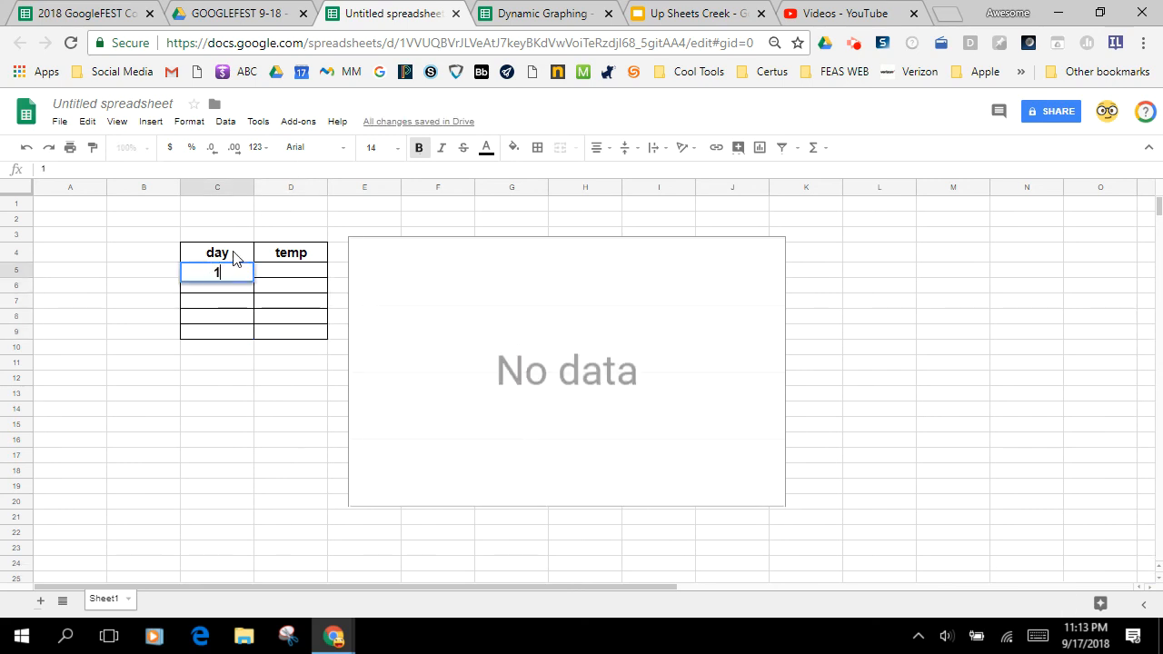
left_click(293, 280)
type("33")
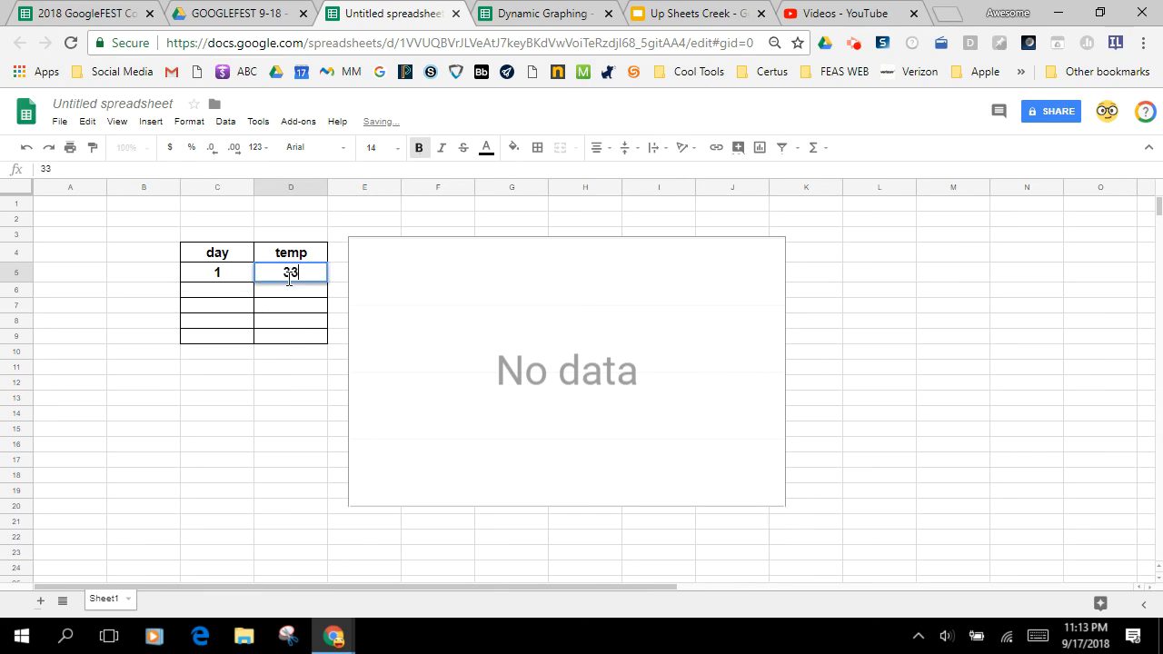
Enter day 2 with a temp of 42 in row 6 of the table.
left_click(238, 298)
type("2")
left_click(281, 302)
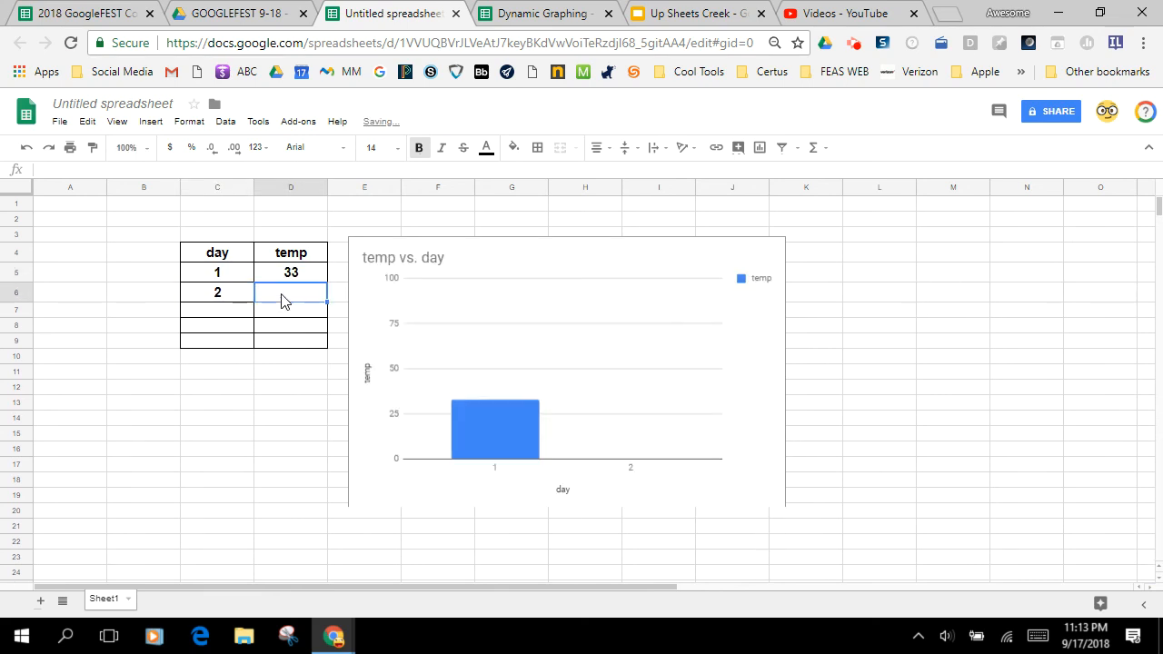
type("42")
left_click(247, 313)
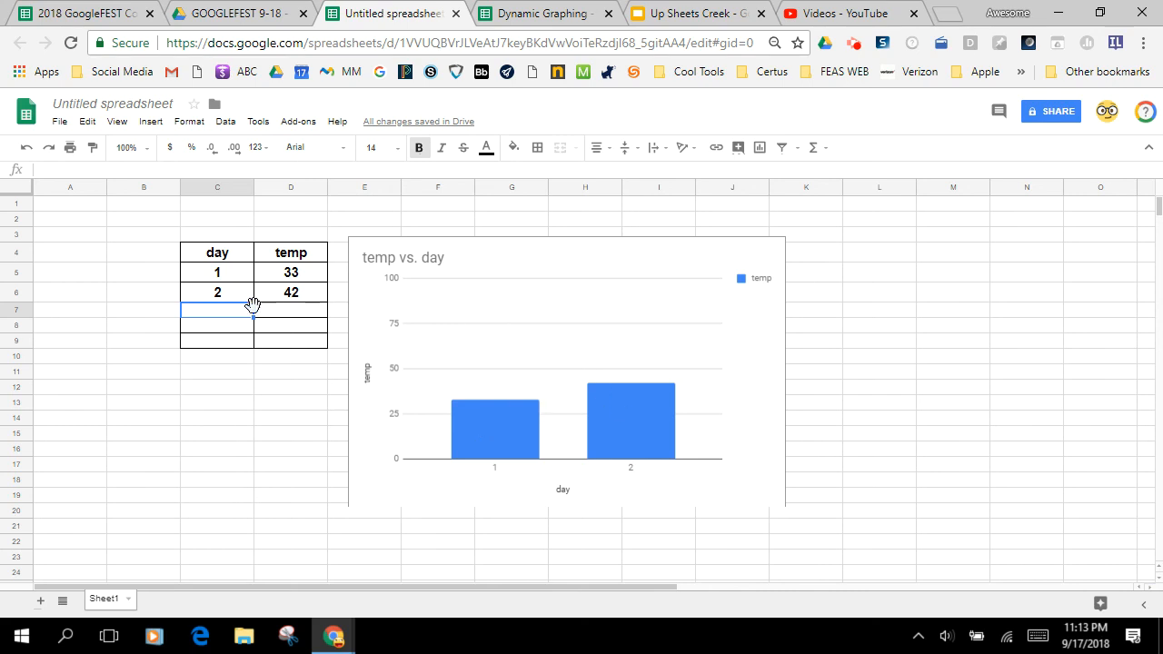
Switch to the Dynamic Graphing spreadsheet containing the speed table and speed graphs.
left_click(514, 19)
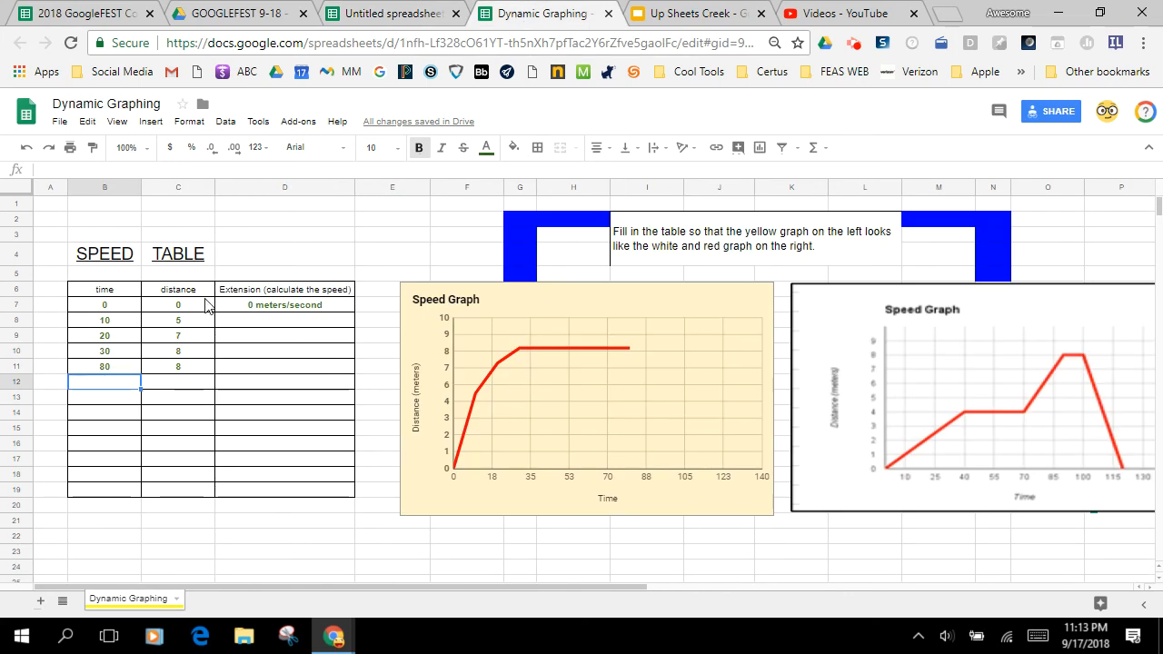